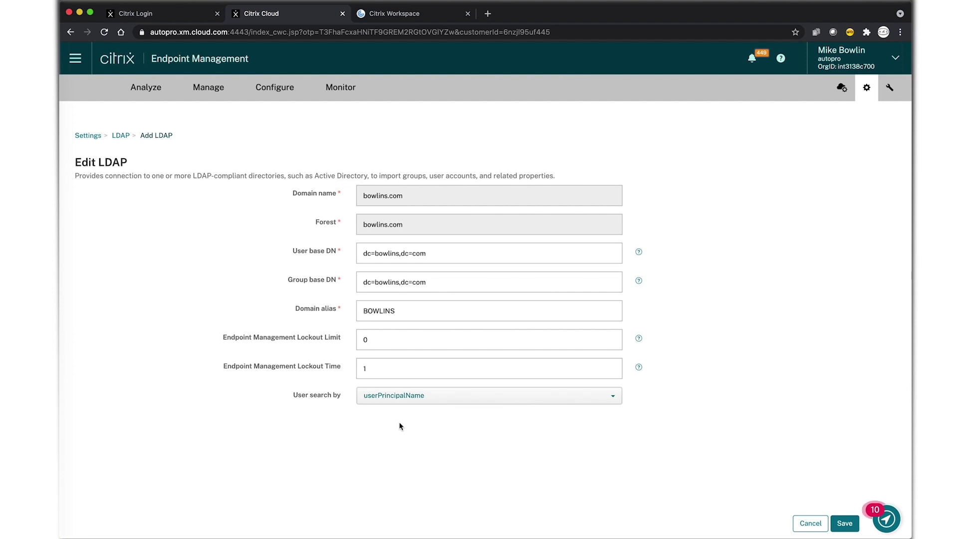
Save the bowlins.com Active Directory LDAP connection settings as the default directory
left_click(844, 523)
left_click(90, 134)
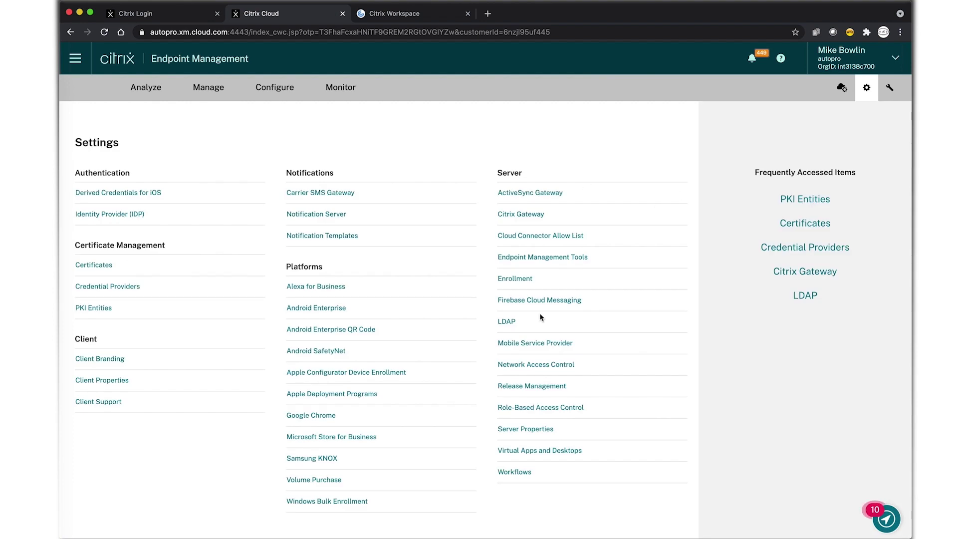
left_click(521, 215)
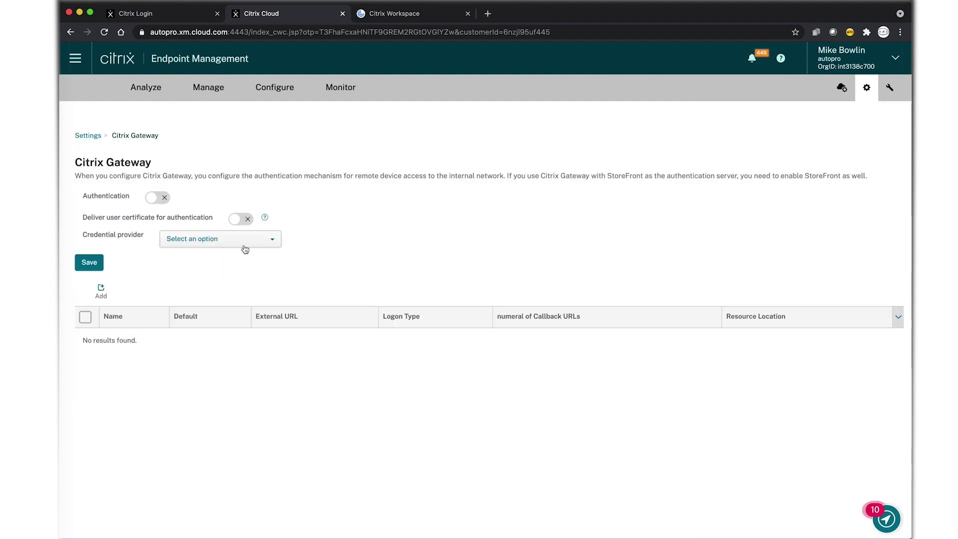
left_click(101, 290)
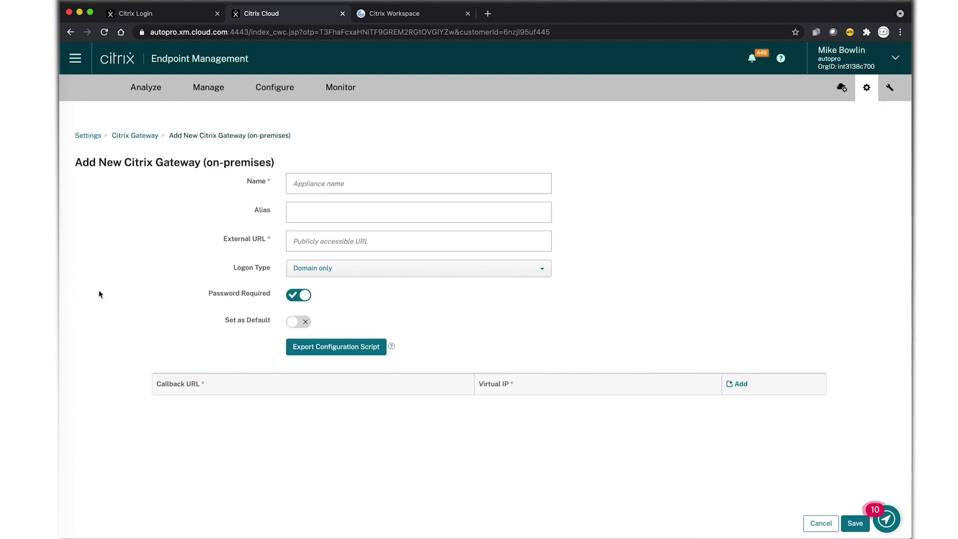
left_click(293, 186)
type("AG")
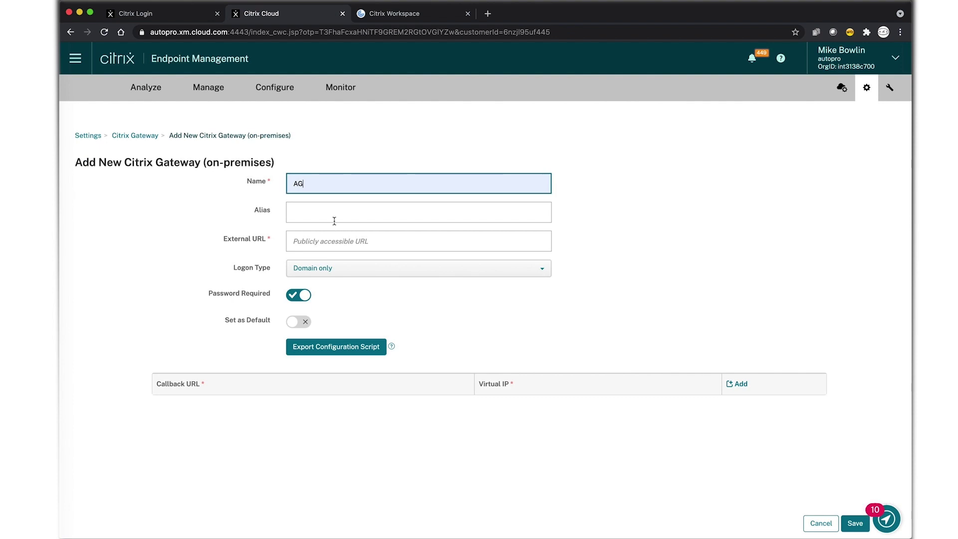
left_click(318, 242)
left_click(318, 266)
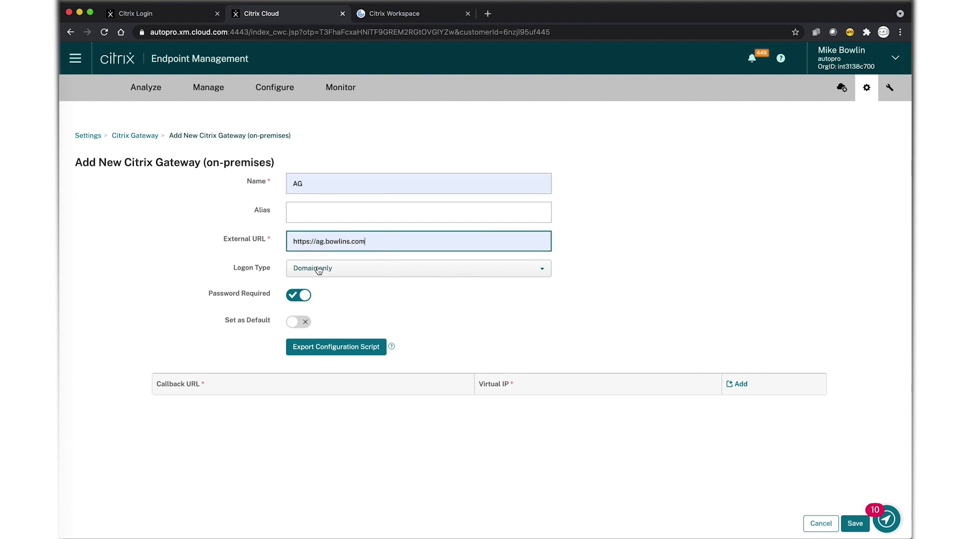
left_click(298, 322)
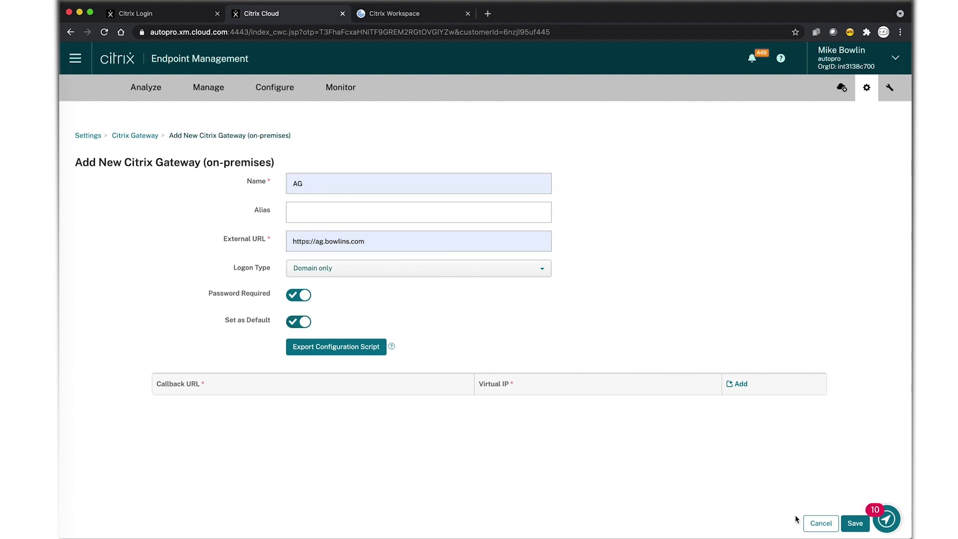
left_click(855, 525)
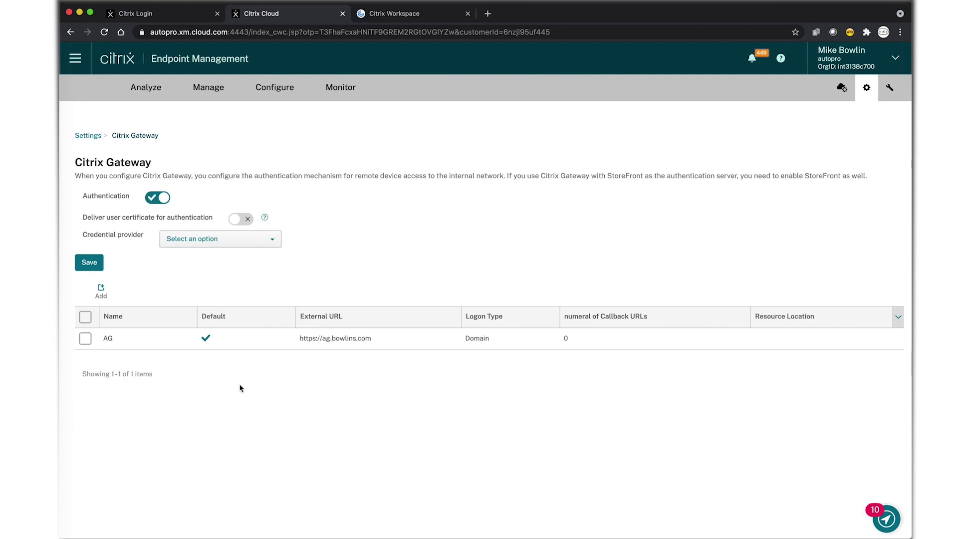
left_click(86, 339)
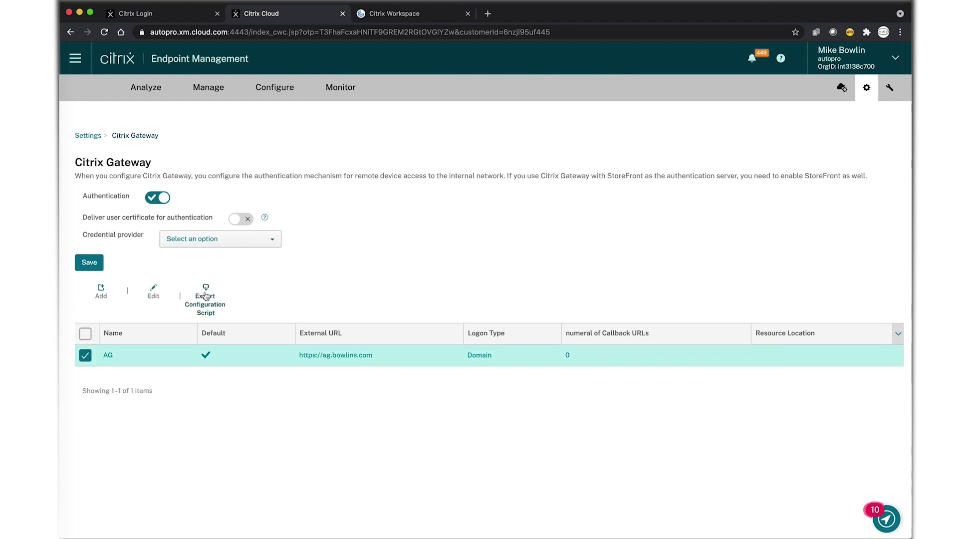
Export AG's configuration script bundle to Downloads with the file name prefixed 'autopro-'
left_click(205, 296)
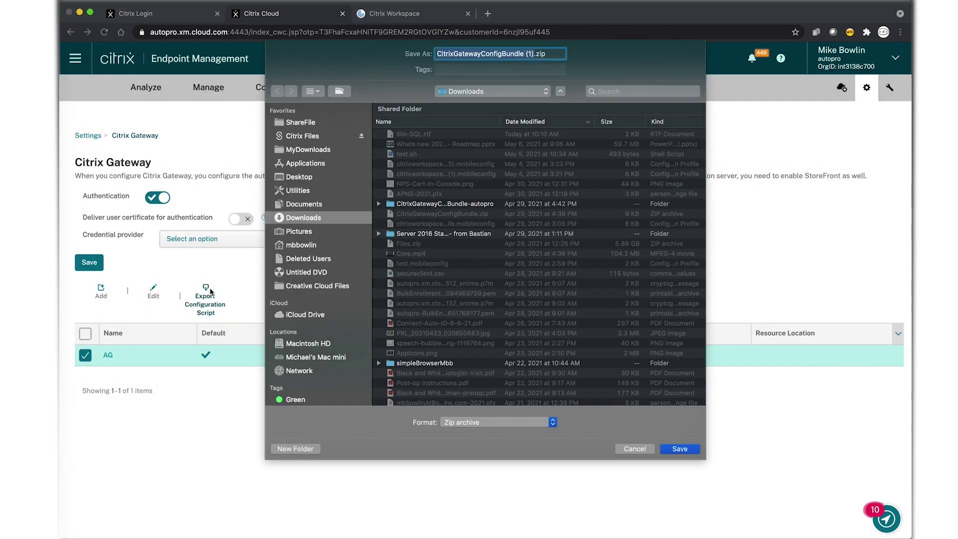
left_click(438, 54)
type("auto")
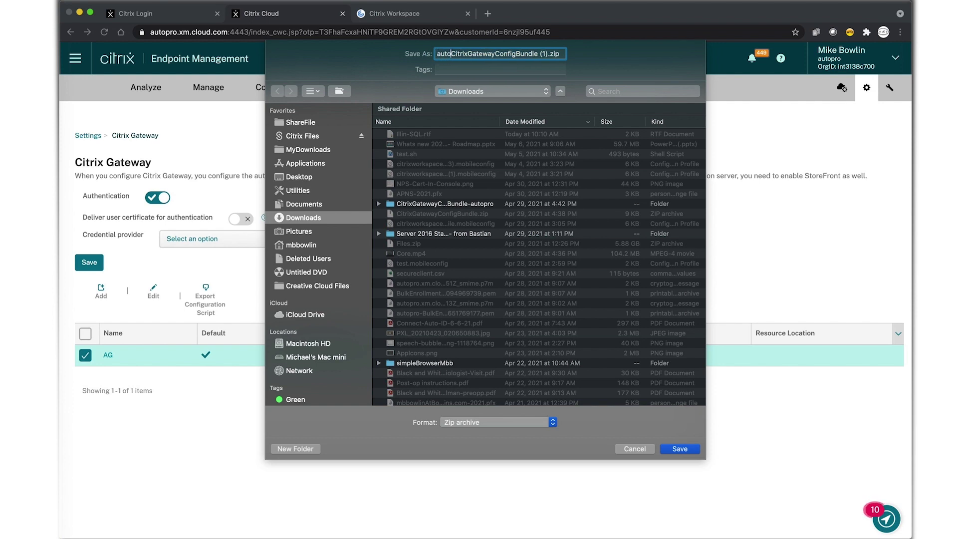
type("pro-")
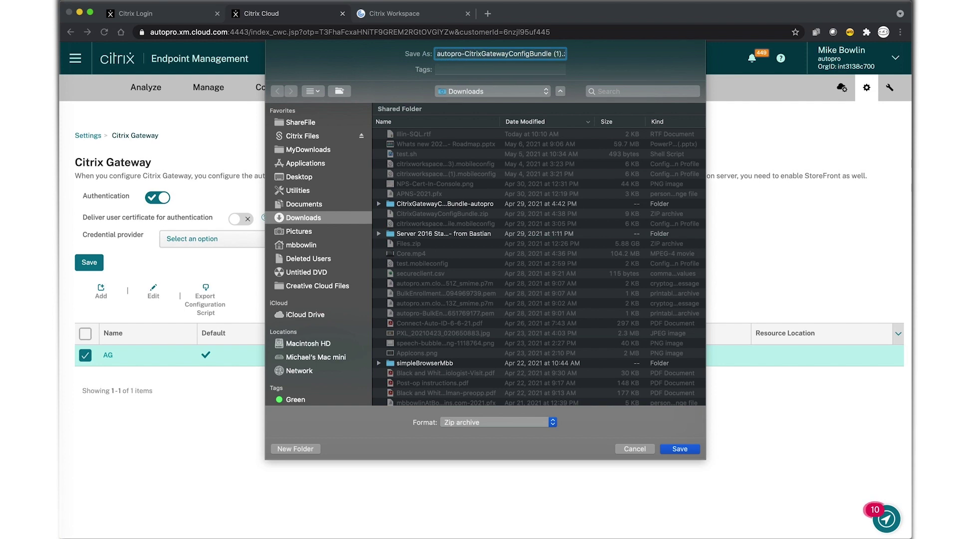
key("Return")
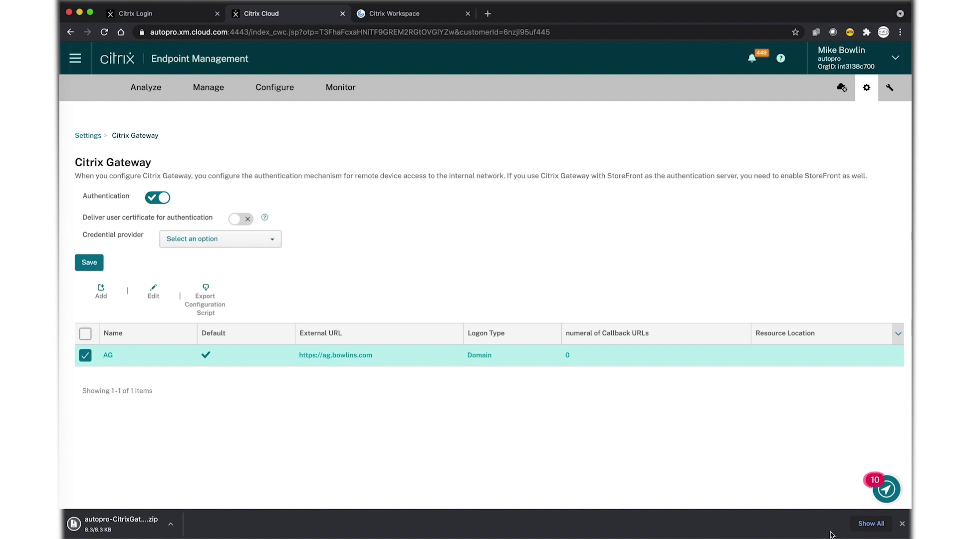
left_click(902, 523)
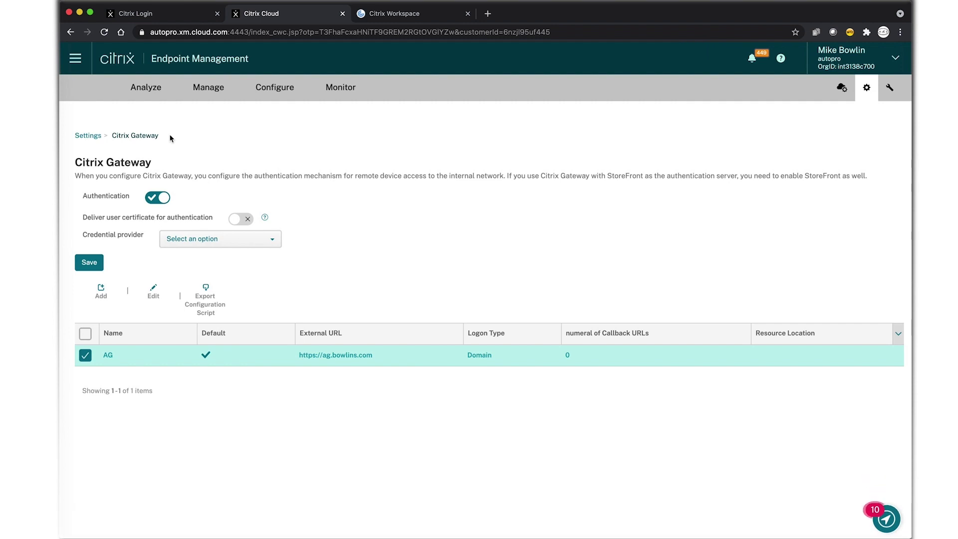
Extract the downloaded gateway bundle zip in Downloads and expand its folder
left_click(30, 89)
left_click(278, 128)
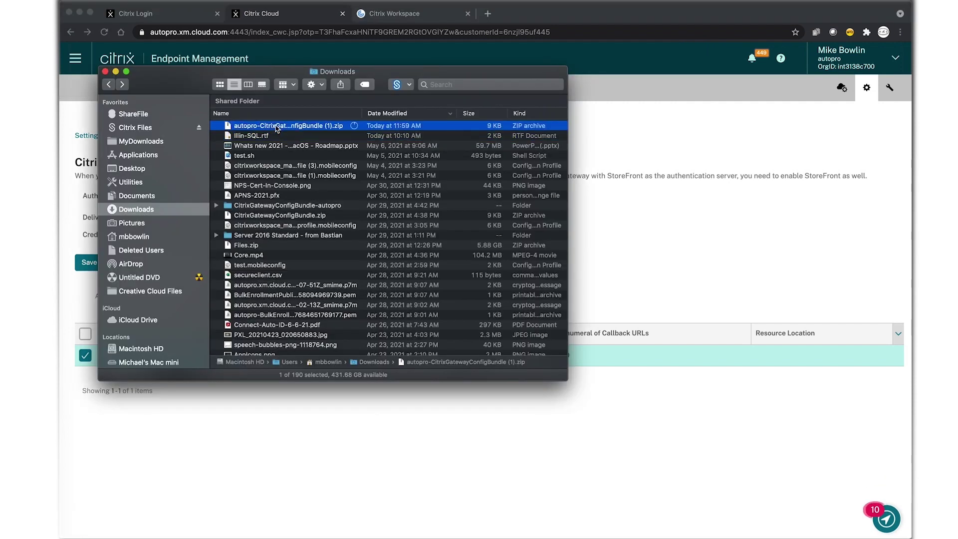
double_click(277, 128)
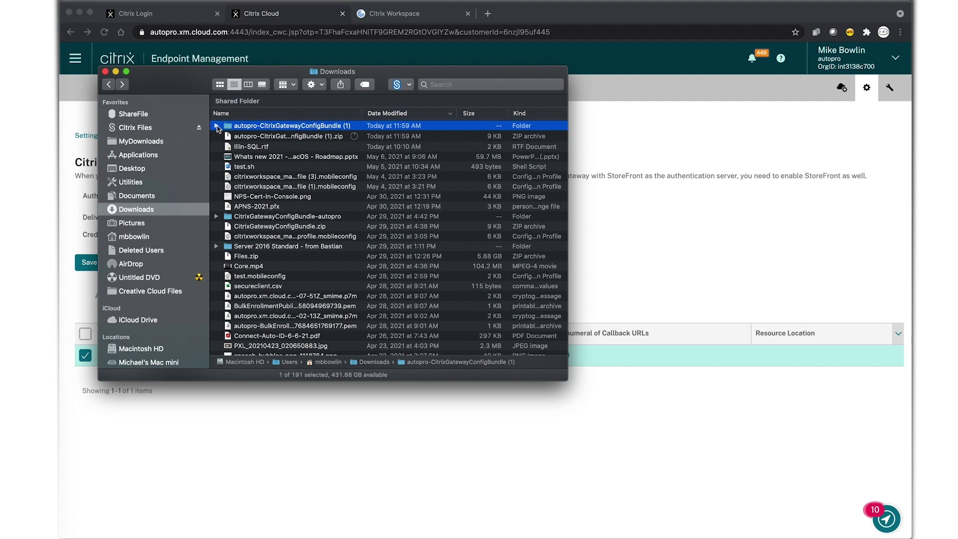
left_click(216, 126)
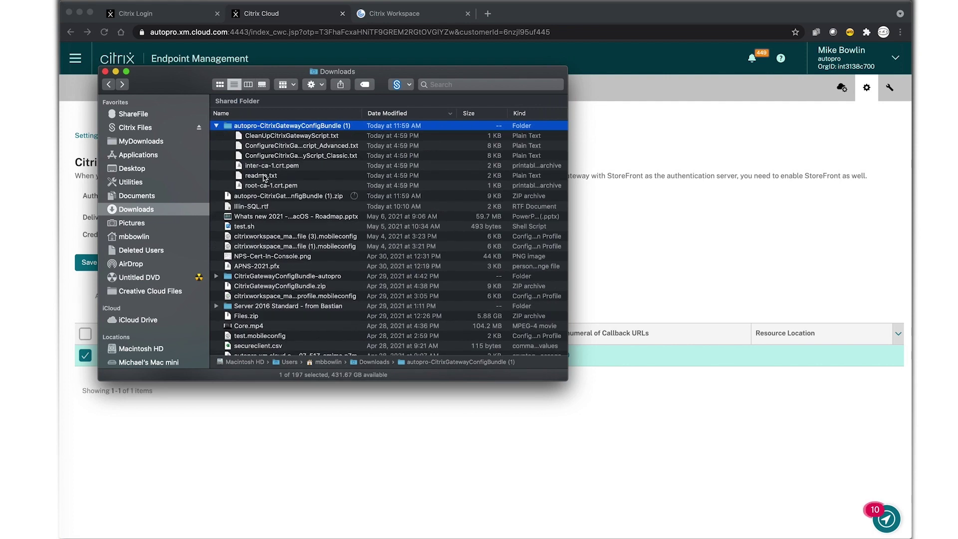
Read through readme.txt and CleanUpCitrixGatewayScript.txt, then close both
double_click(262, 176)
left_click_drag(567, 380, 781, 391)
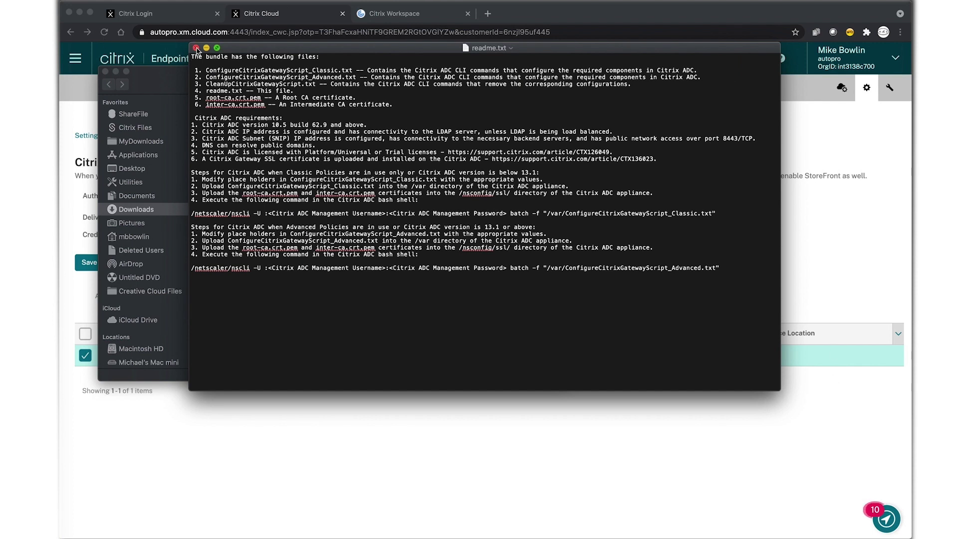
left_click(197, 48)
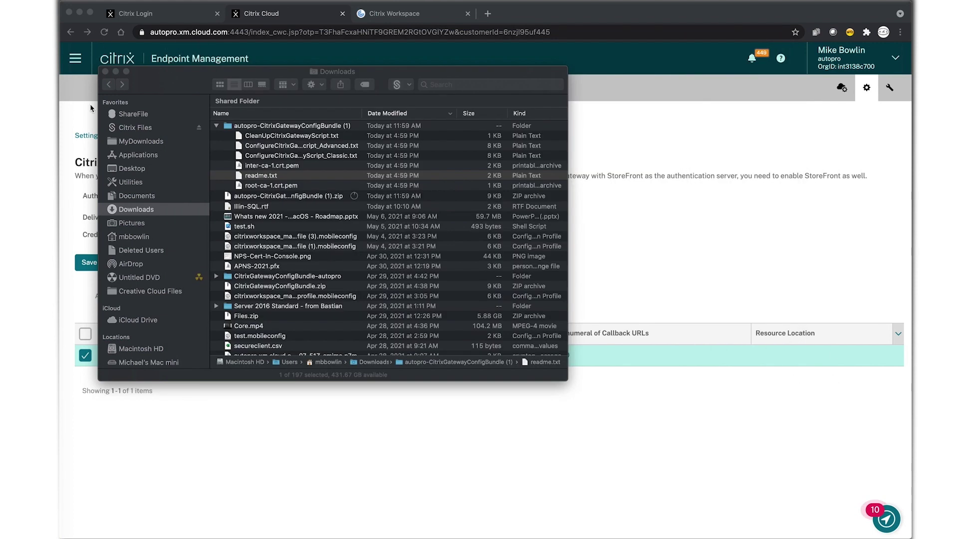
double_click(276, 136)
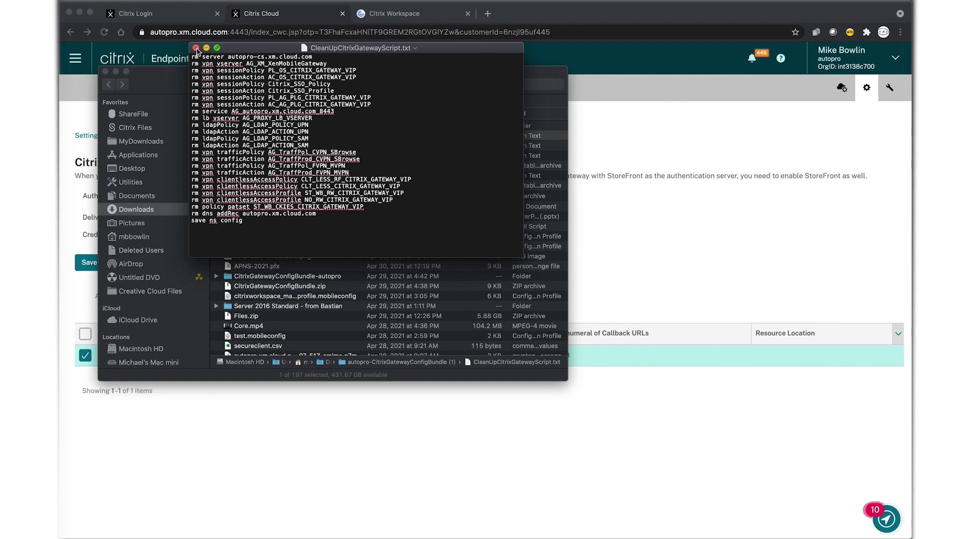
left_click(197, 48)
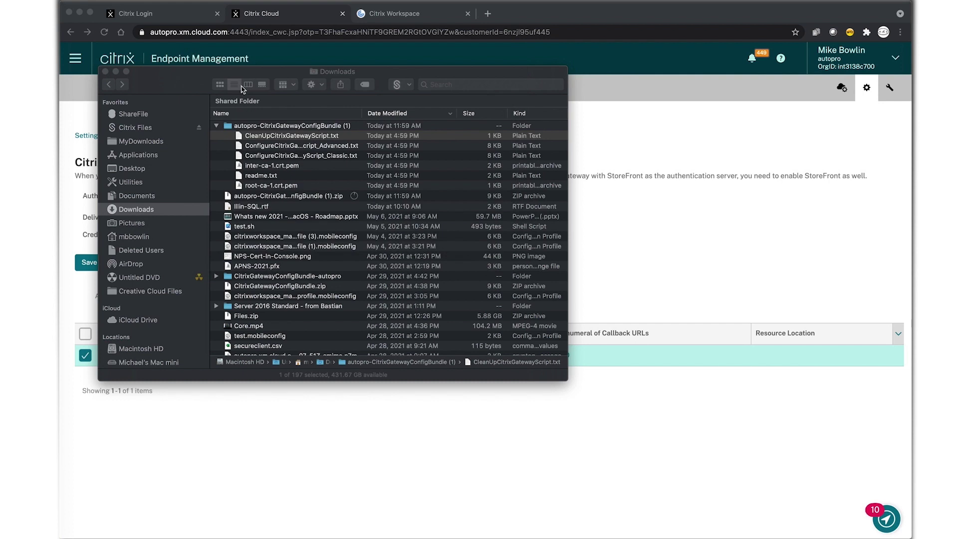
Open ConfigureCitrixGatewayScript_Advanced.txt in TextEdit and resize its window wider and shorter
right_click(288, 145)
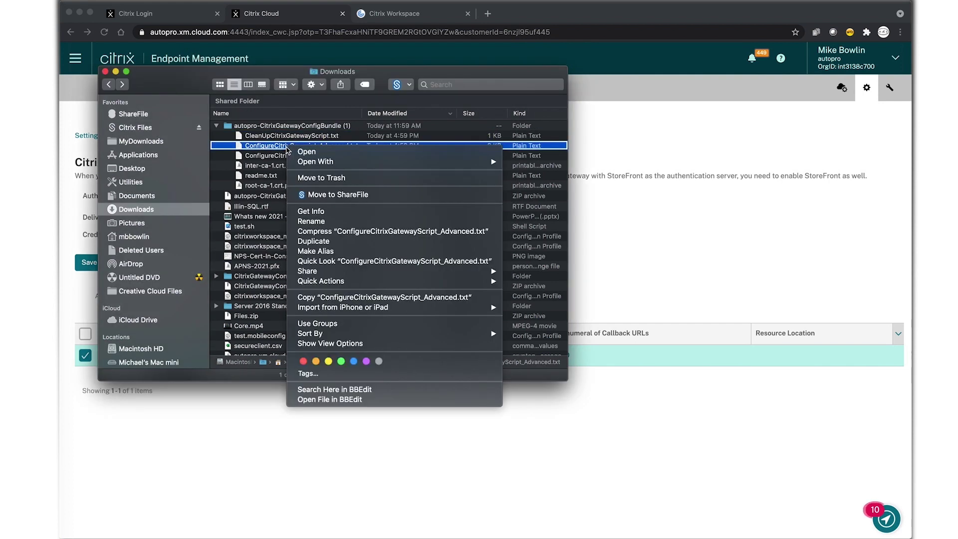
mouse_move(332, 162)
left_click(583, 167)
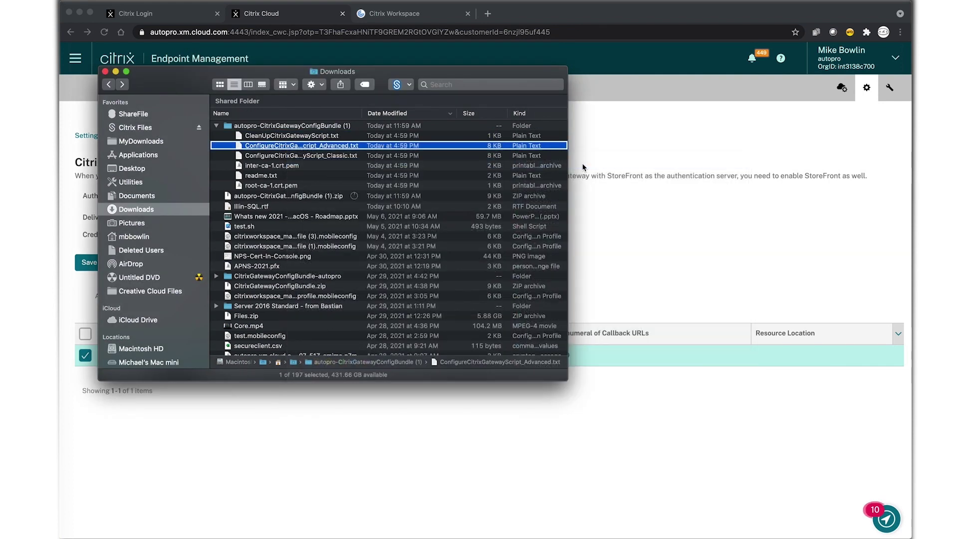
left_click_drag(568, 378, 883, 489)
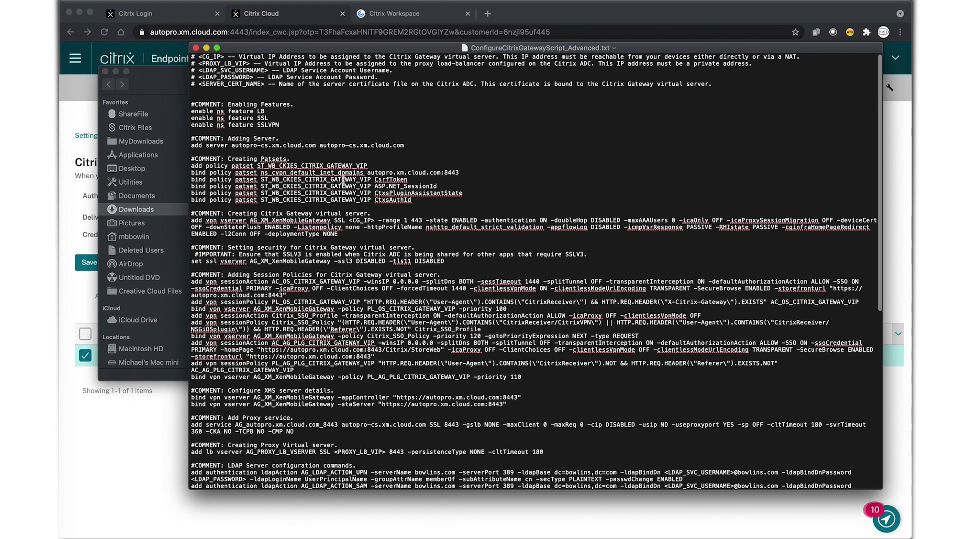
Using Find and Replace, replace every <CG_IP> placeholder with 192.168.1.73
left_click_drag(198, 57, 224, 57)
key("super+c")
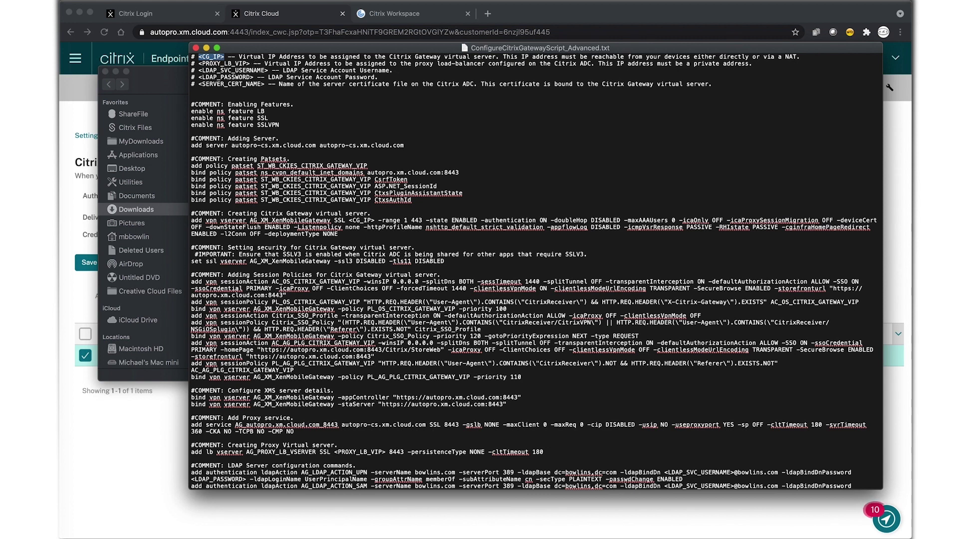
left_click(103, 1)
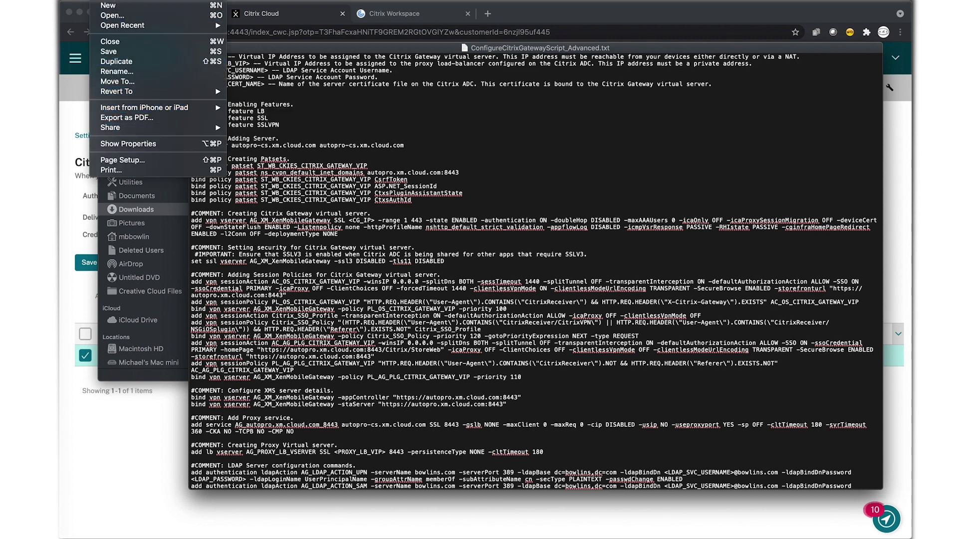
mouse_move(126, 3)
mouse_move(207, 146)
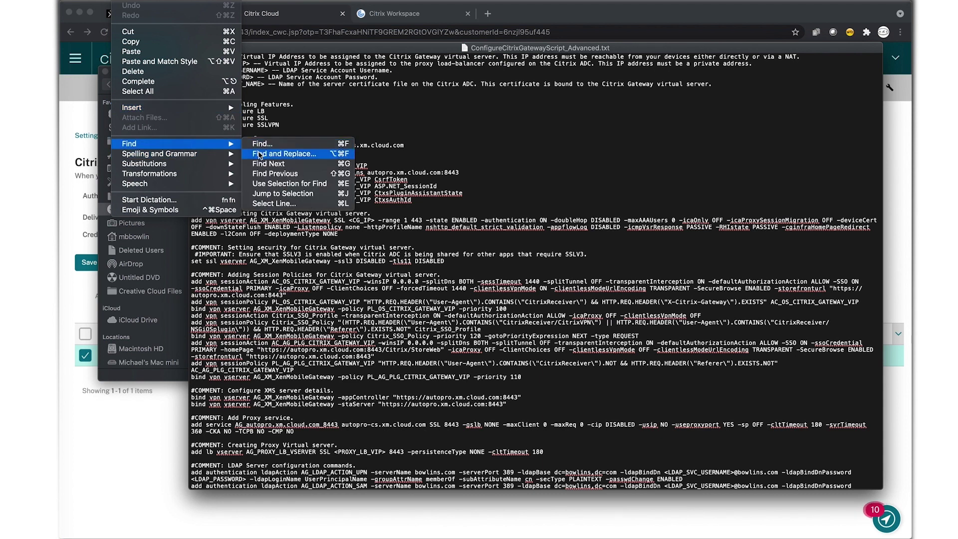
left_click(259, 154)
left_click(293, 75)
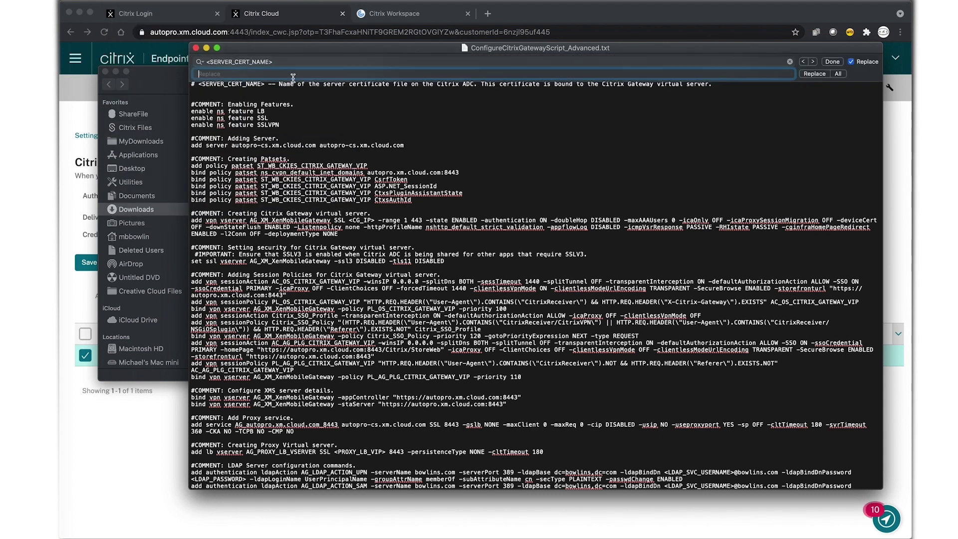
left_click(219, 58)
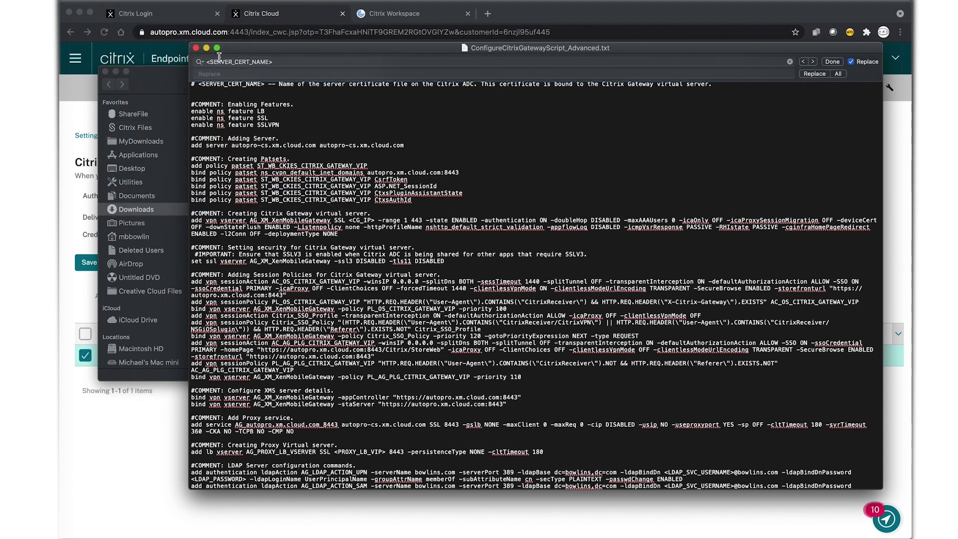
key("super+v")
left_click(253, 75)
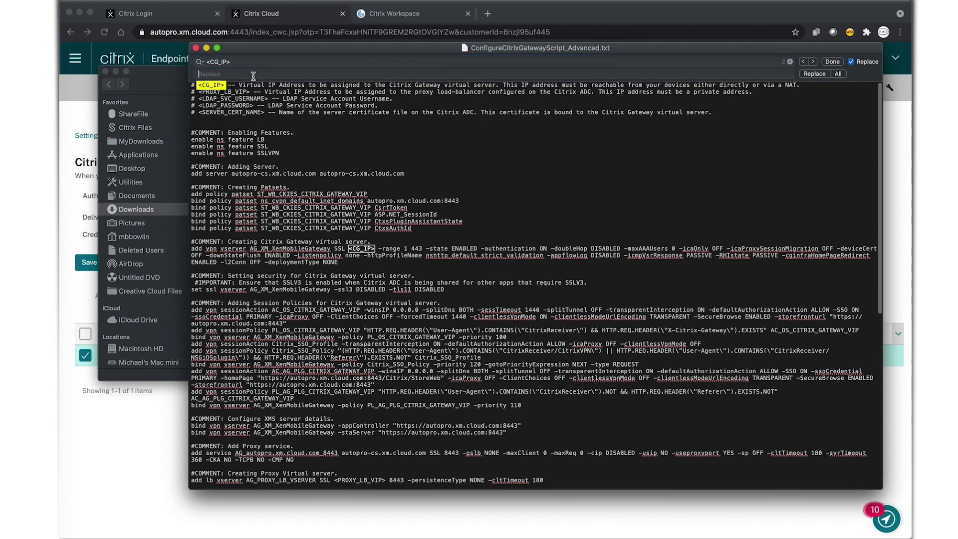
type("192.168.1.73")
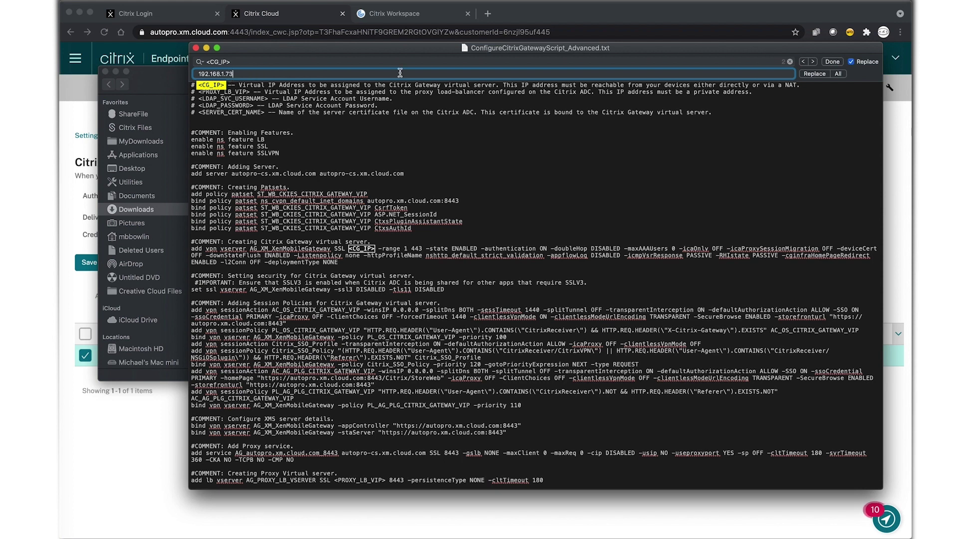
left_click(838, 74)
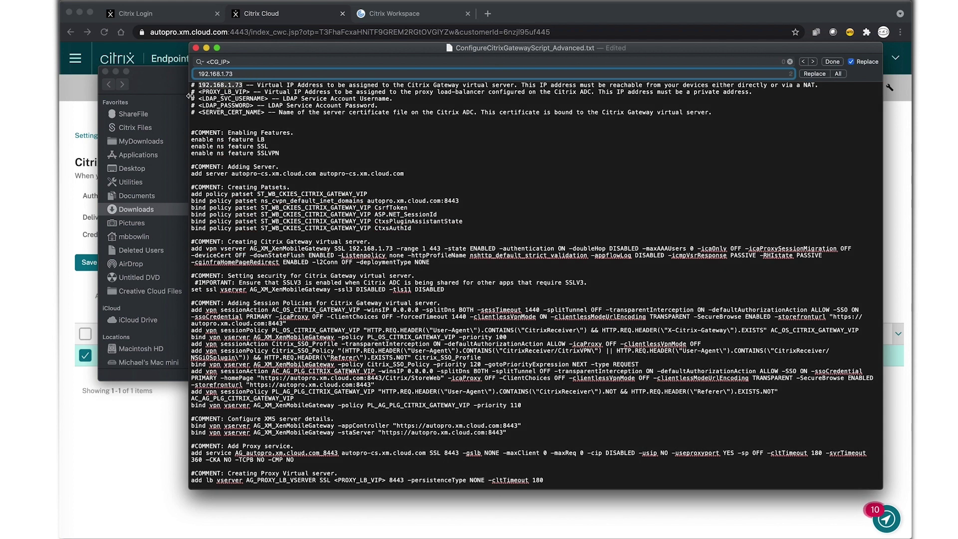
Replace every <PROXY_LB_VIP> placeholder with 10.0.0.2
left_click_drag(199, 92, 248, 91)
key("super+c")
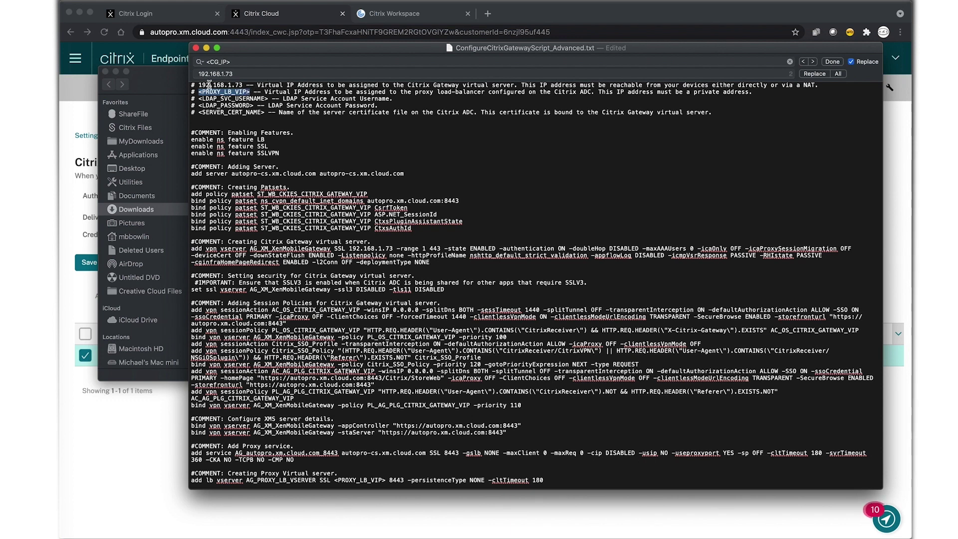
left_click(252, 61)
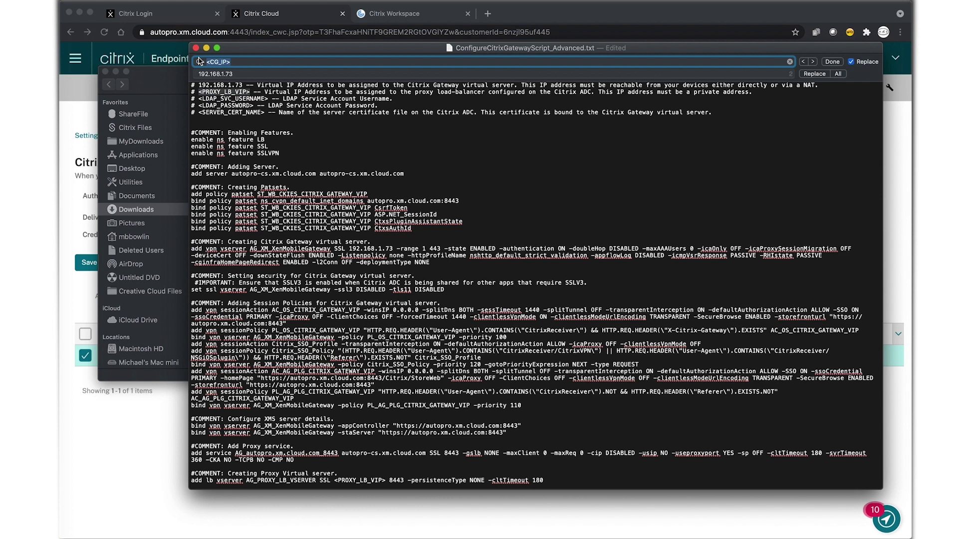
key("super+v")
key("Tab")
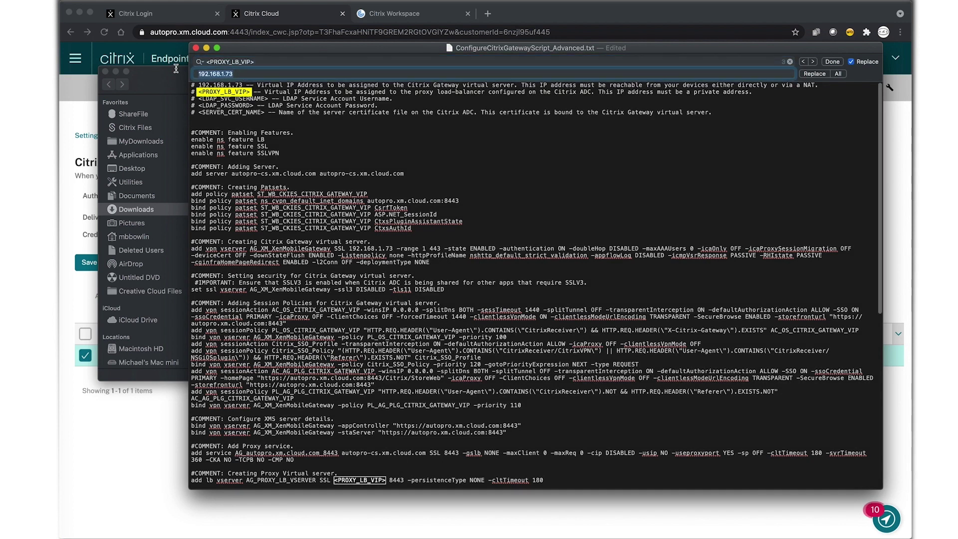
type("10.0.0.2")
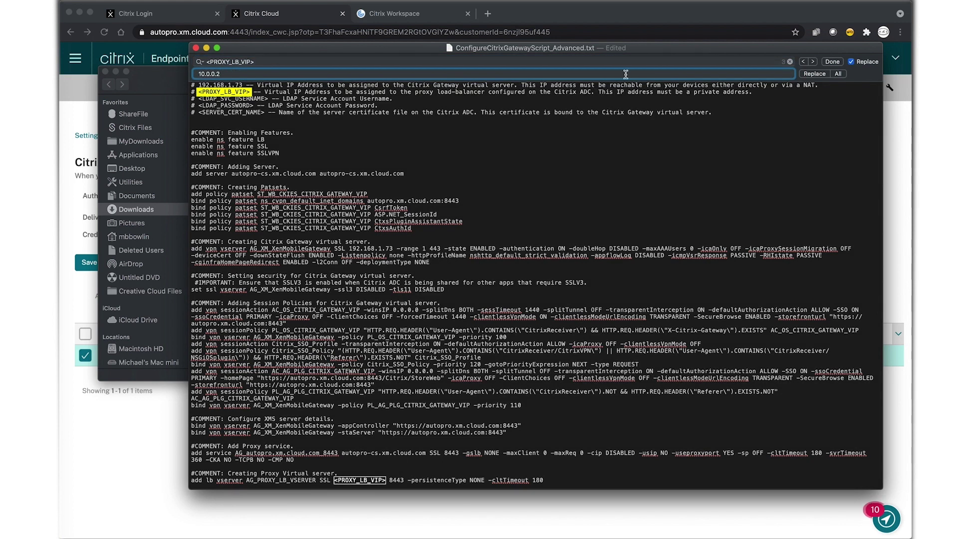
left_click(839, 74)
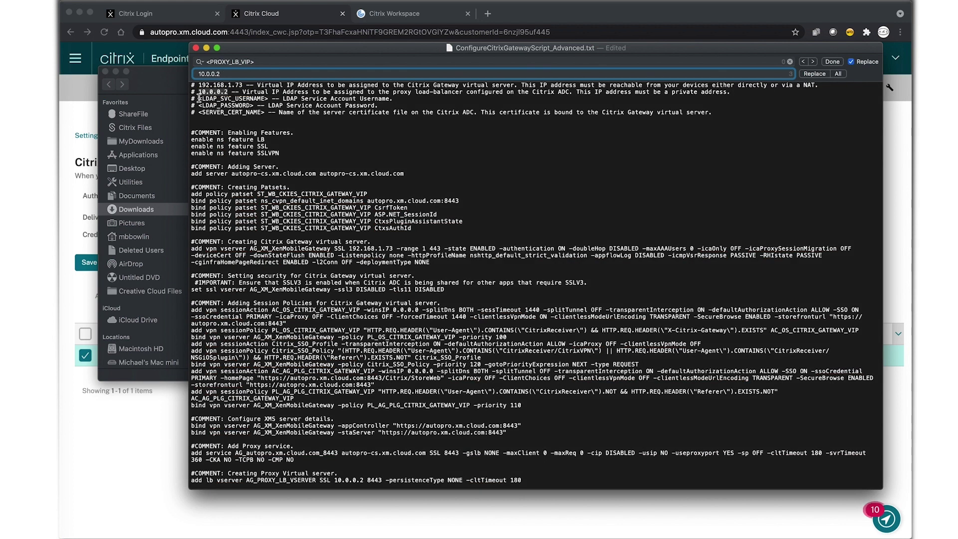
Replace every <LDAP_SVC_USERNAME> placeholder with the LDAP service account's username
left_click_drag(199, 98, 268, 95)
key("super+c")
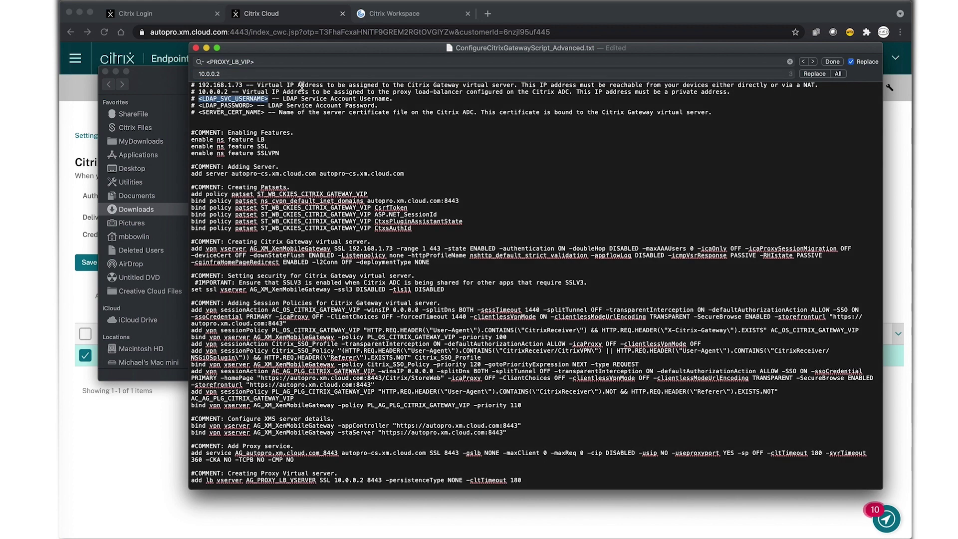
left_click(259, 61)
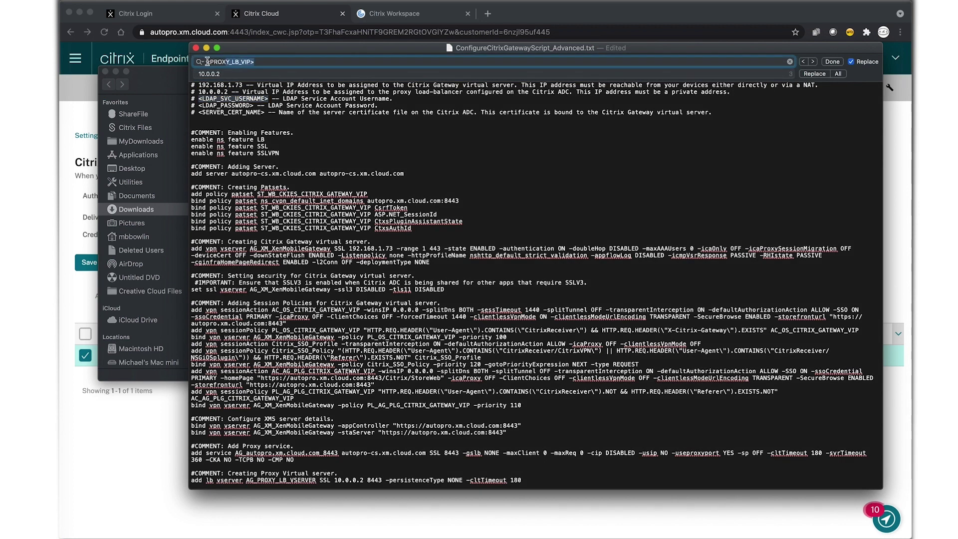
key("super+v")
key("Tab")
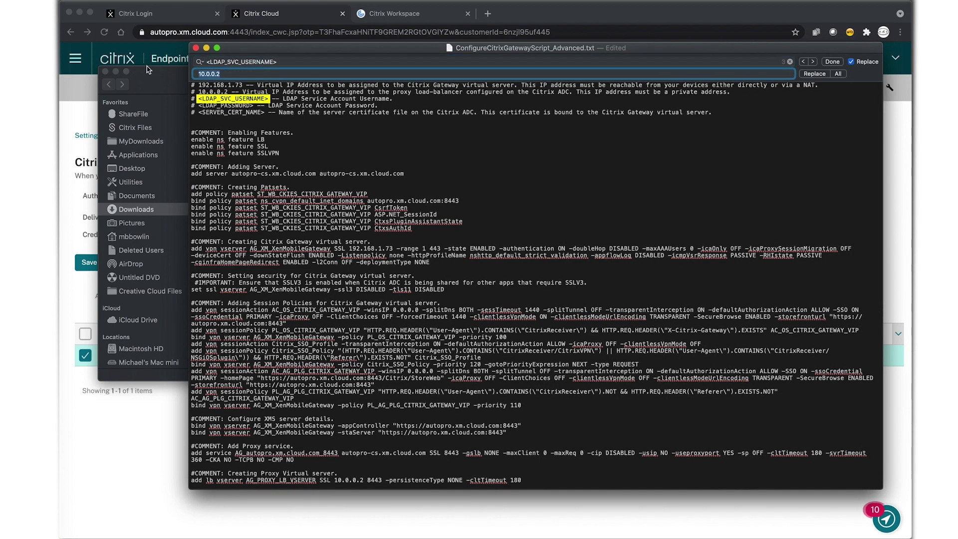
key("Return")
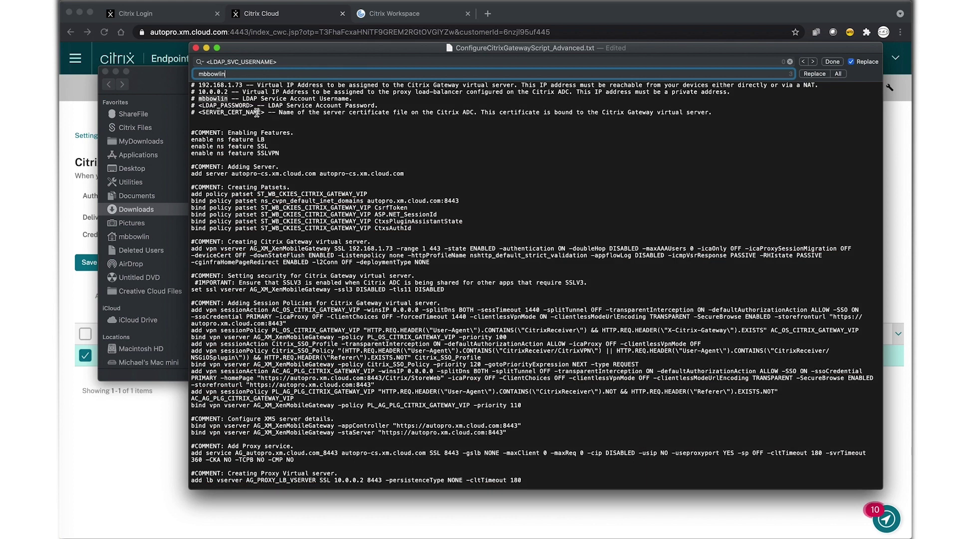
Replace the <LDAP_PASSWORD> placeholder with the service account's password
left_click_drag(199, 106, 253, 105)
key("super+c")
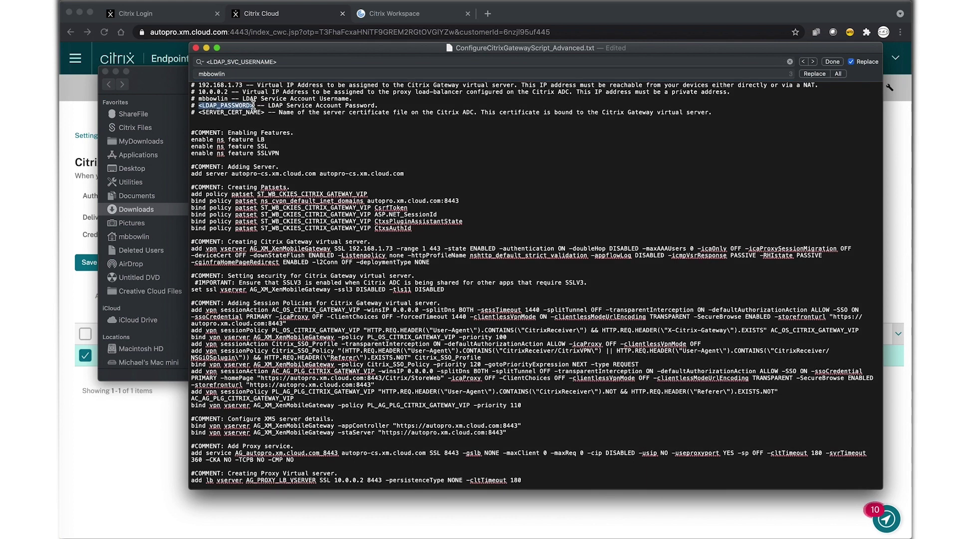
left_click_drag(290, 61, 194, 59)
key("super+v")
left_click(251, 74)
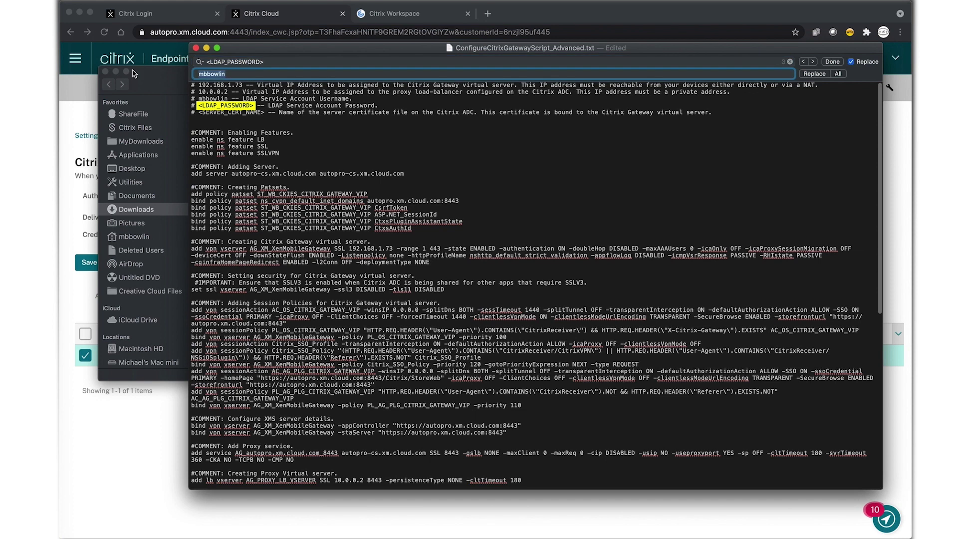
type("TE")
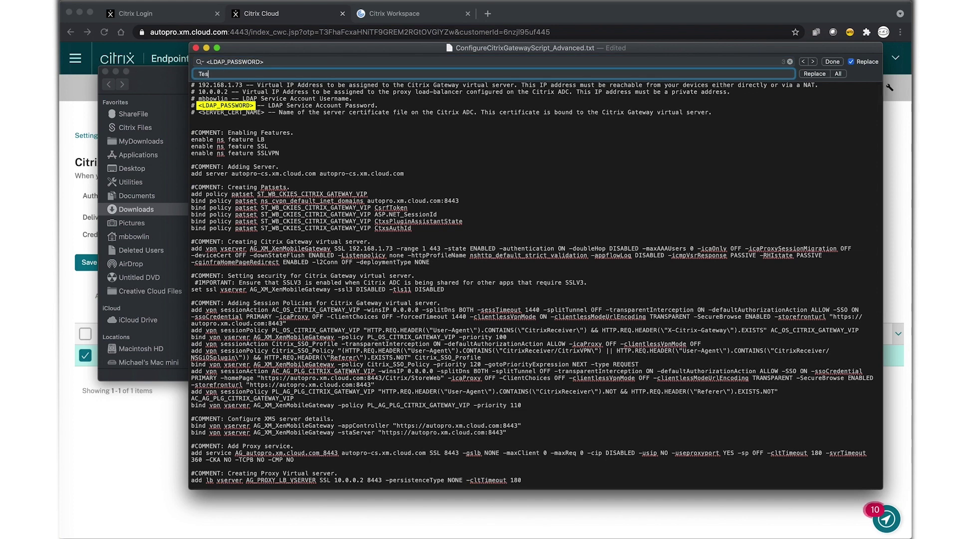
left_click(838, 73)
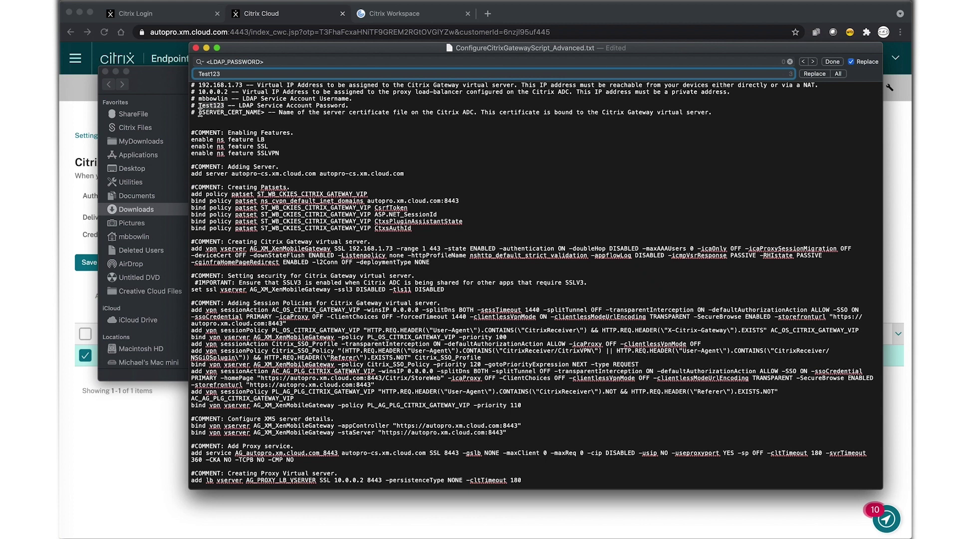
Put <SERVER_CERT_NAME> into the search field and clear the replacement value
left_click_drag(200, 112, 263, 110)
key("super+c")
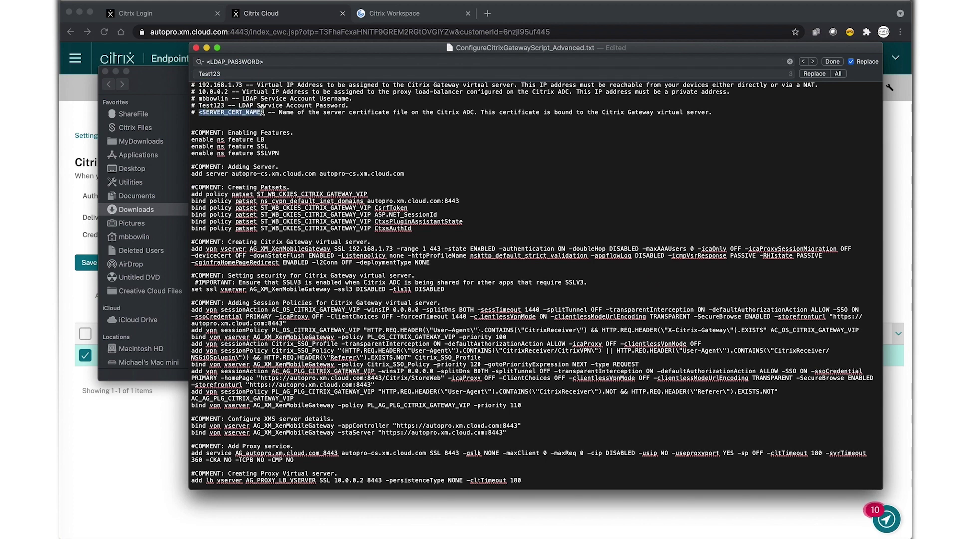
left_click(261, 62)
key("super+a")
key("super+v")
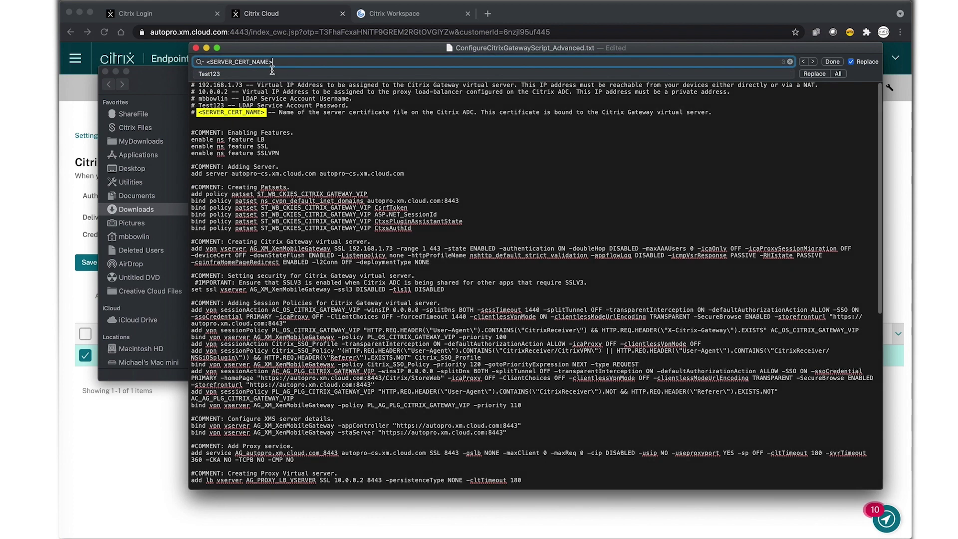
left_click(273, 73)
key("super+a")
key("BackSpace")
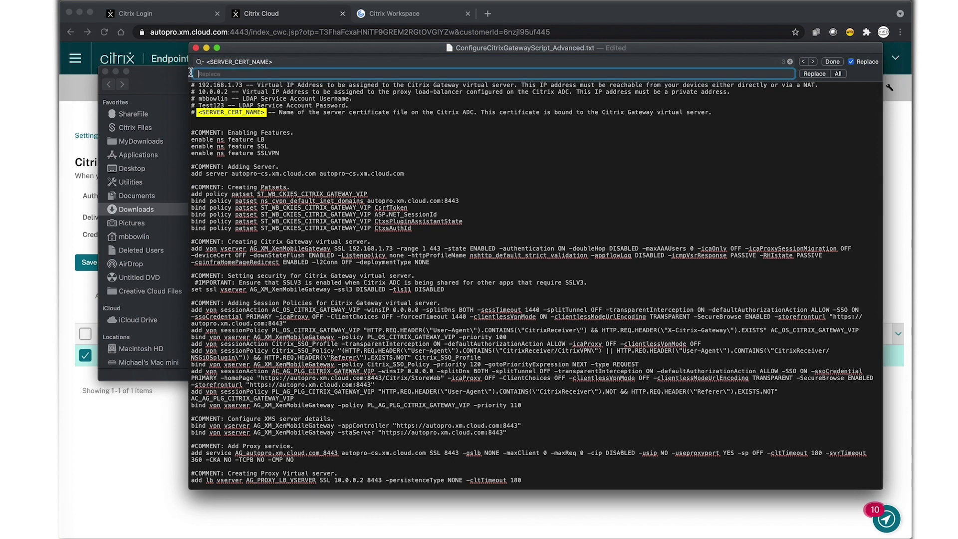
left_click(78, 103)
left_click(180, 15)
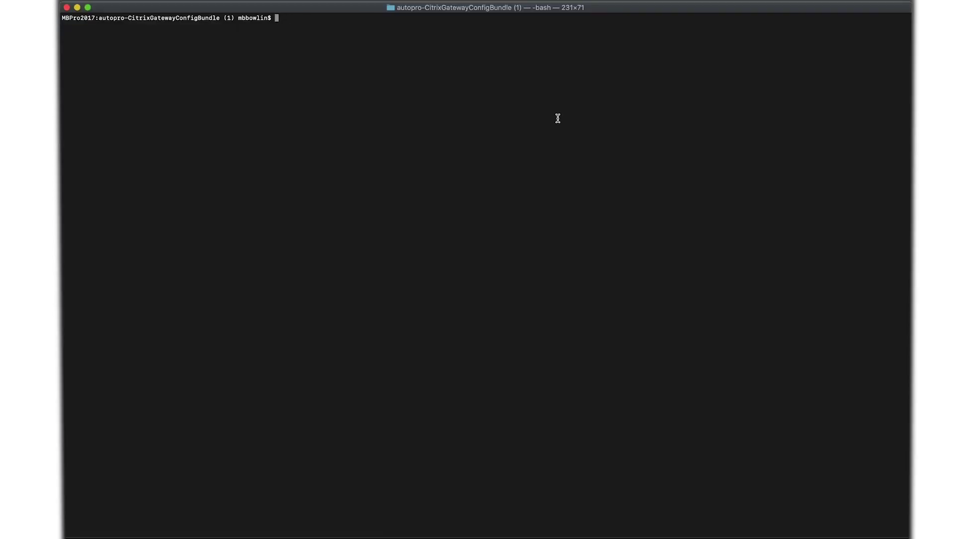
type("ls -al")
key("Return")
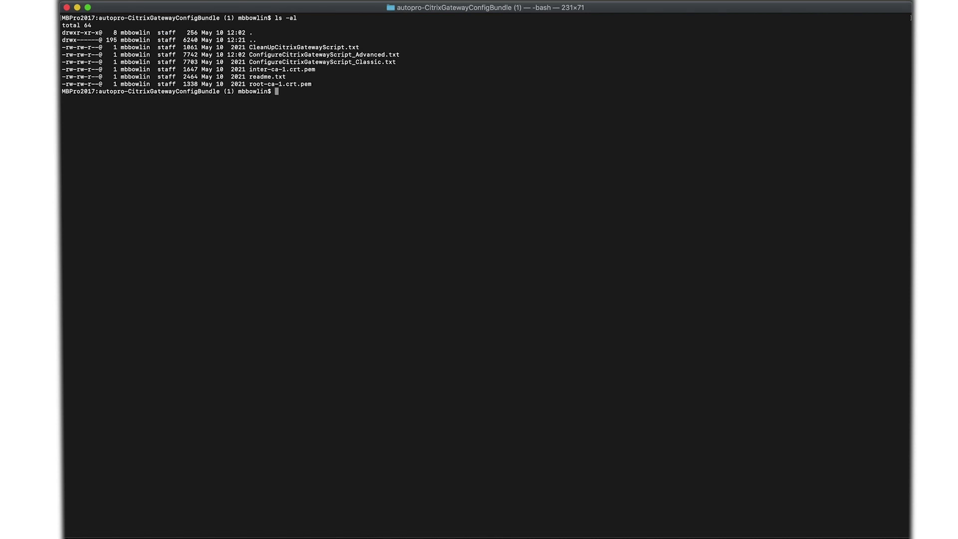
type("scp ./*.pem nsroot@192.168.1.79:/nscon")
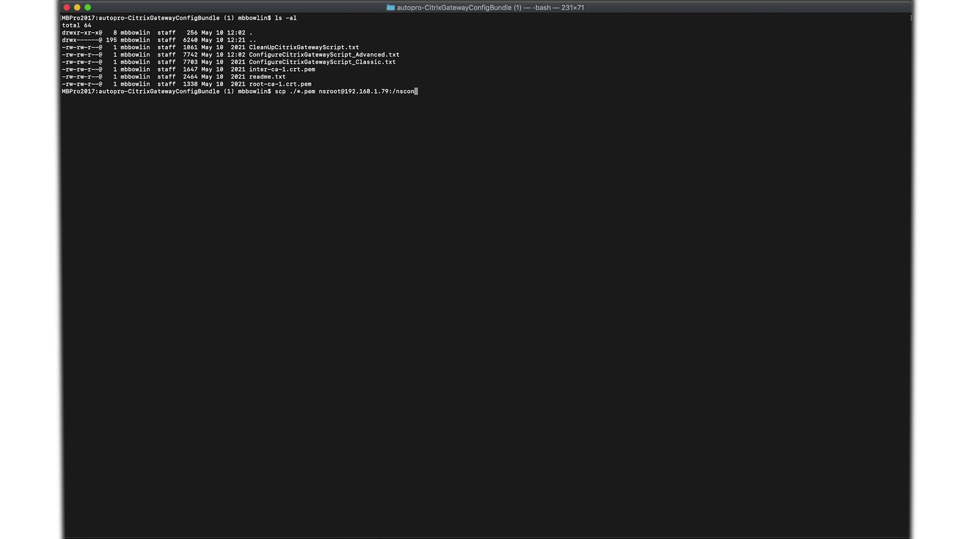
type("fig/ssl/")
key("Return")
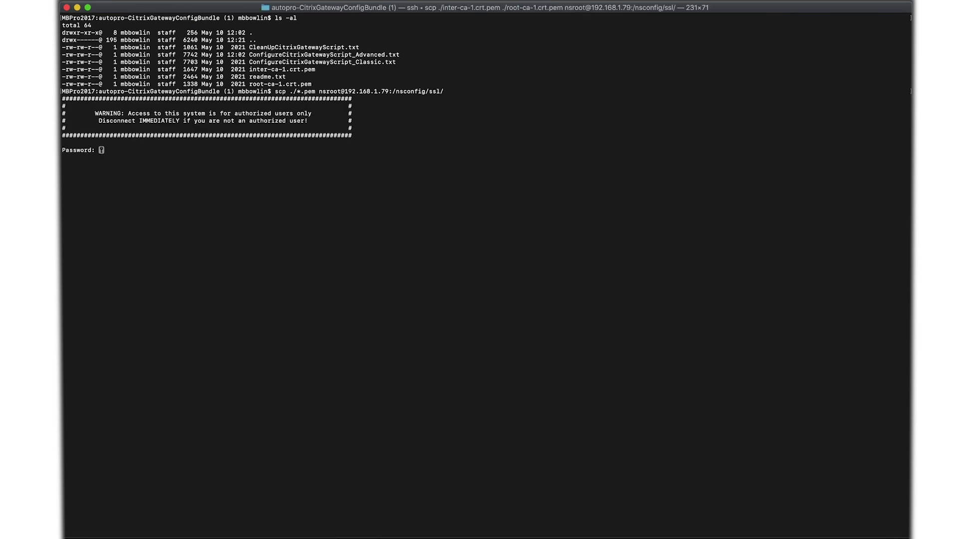
key("Return")
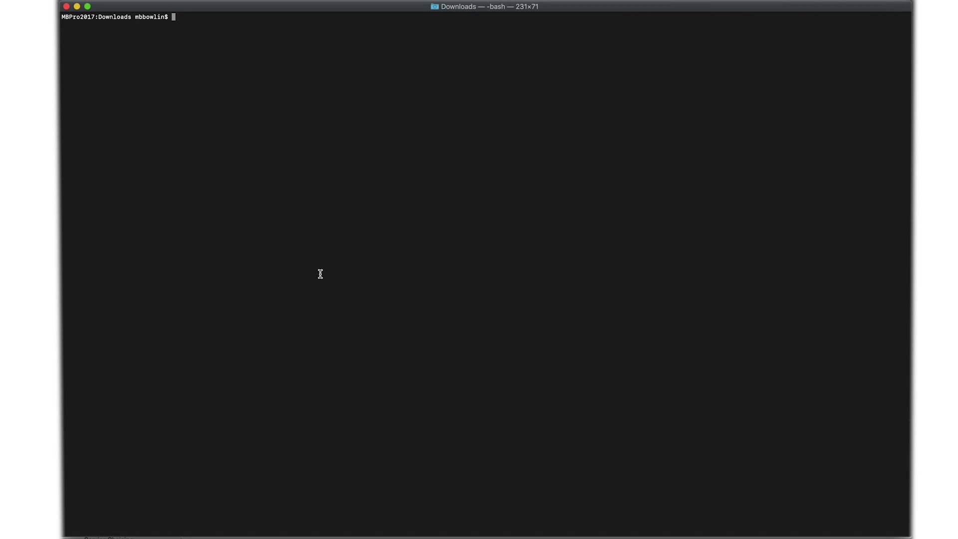
type("ssh nsroot@192.168.1.79")
key("Return")
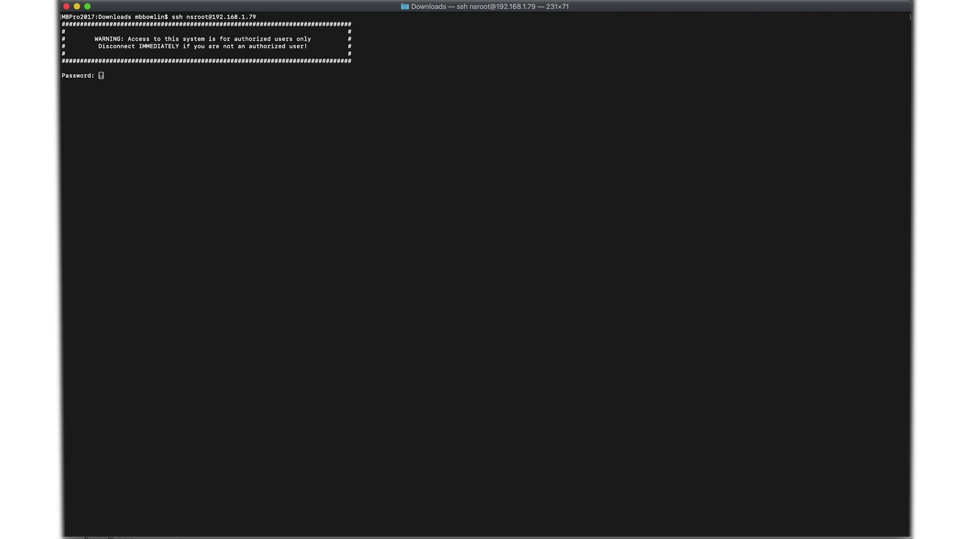
key("Return")
key("Return")
key("Return")
key("Return")
key("Return")
key("Return")
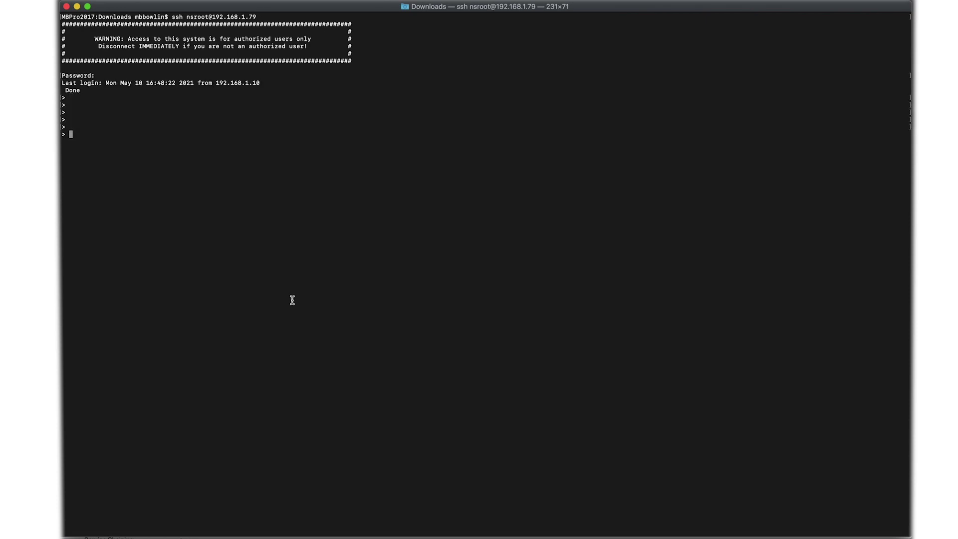
right_click(303, 310)
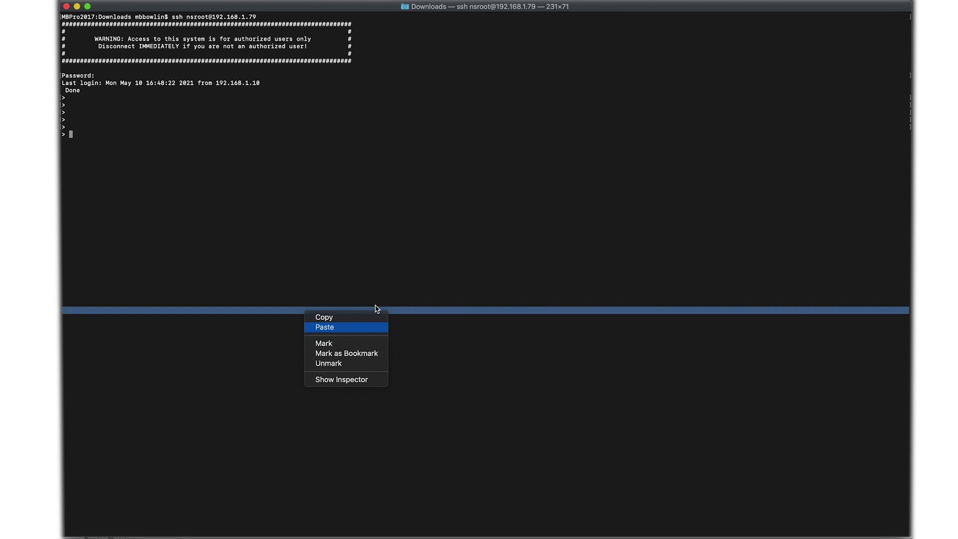
key("Return")
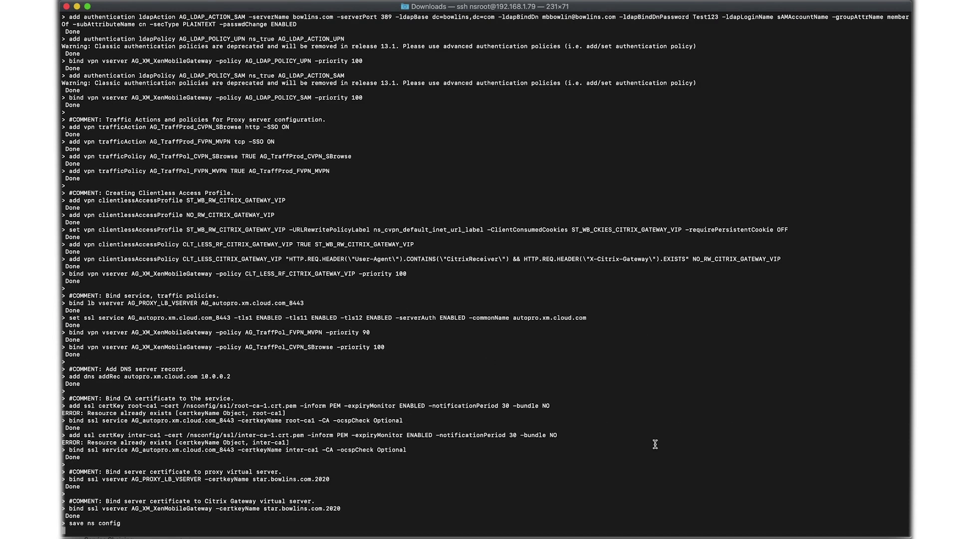
Review the output errors: the dataset/patset error and root-ca1 and inter-ca1 already-exists messages
scroll(542, 405, "up", 15)
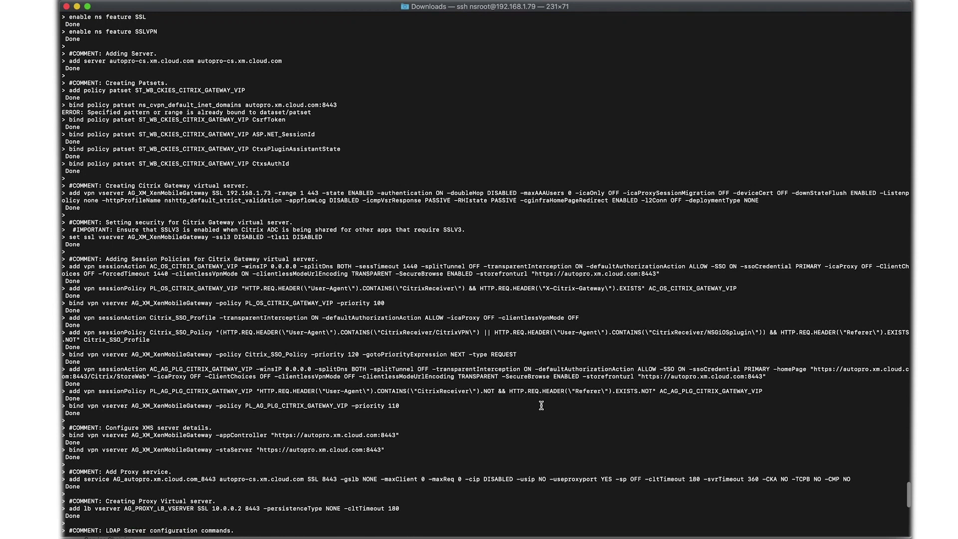
scroll(542, 406, "up", 5)
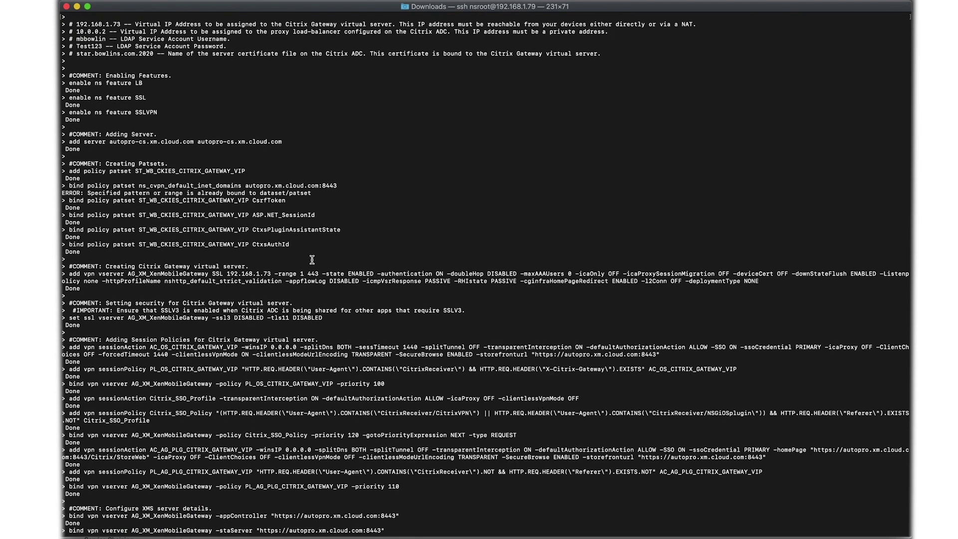
left_click_drag(319, 193, 62, 193)
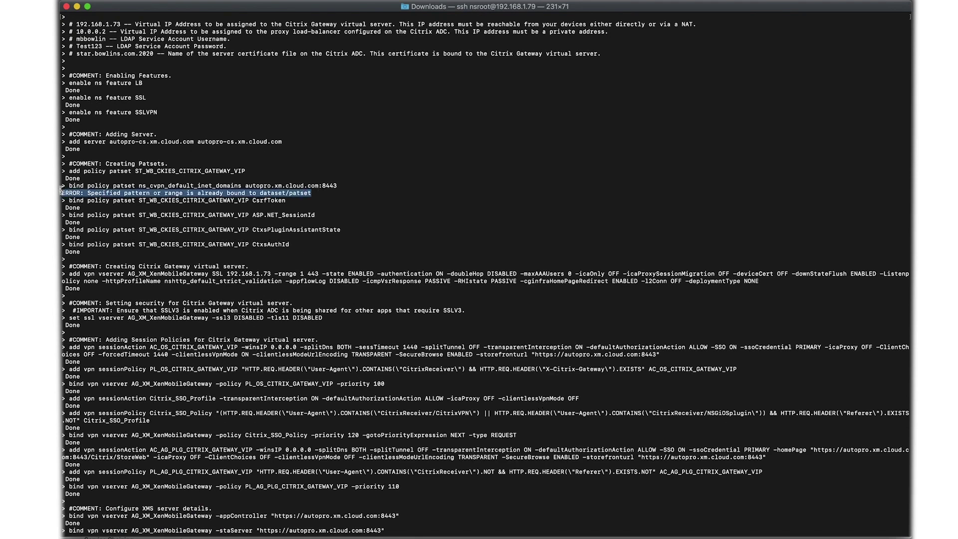
scroll(493, 406, "down", 3)
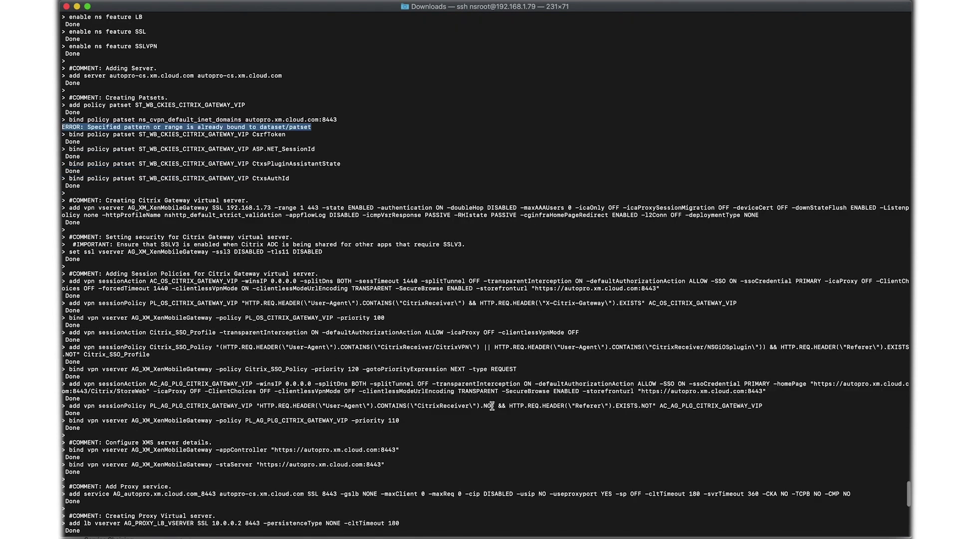
scroll(492, 406, "down", 5)
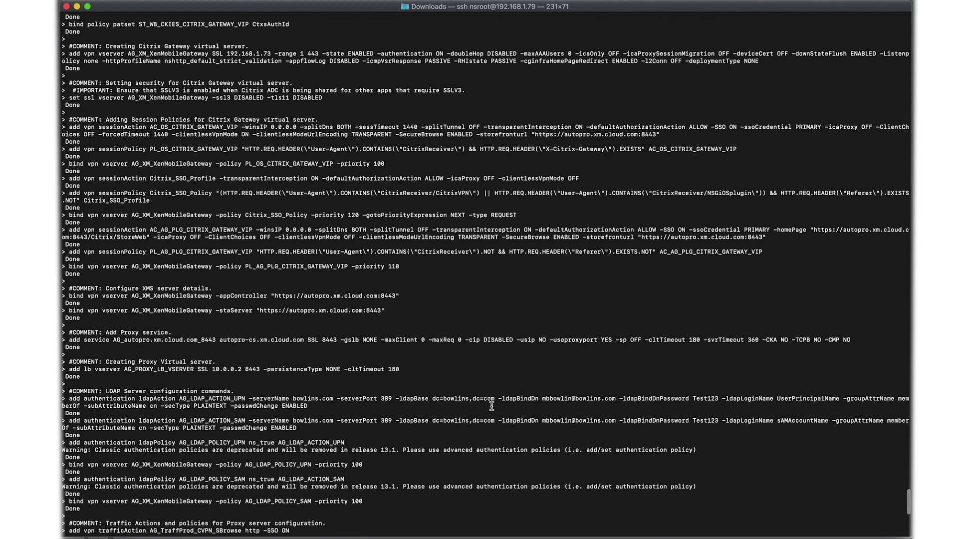
scroll(492, 406, "down", 15)
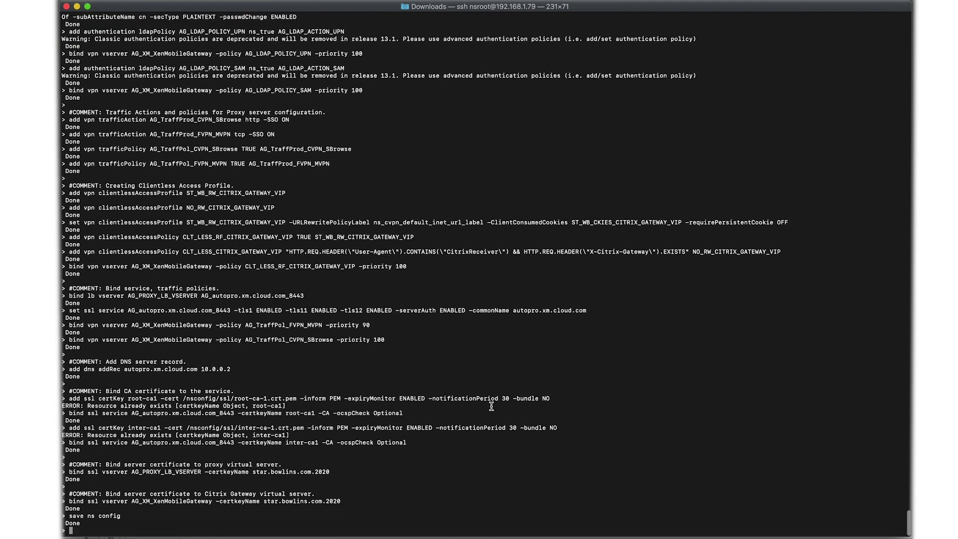
left_click_drag(289, 405, 131, 405)
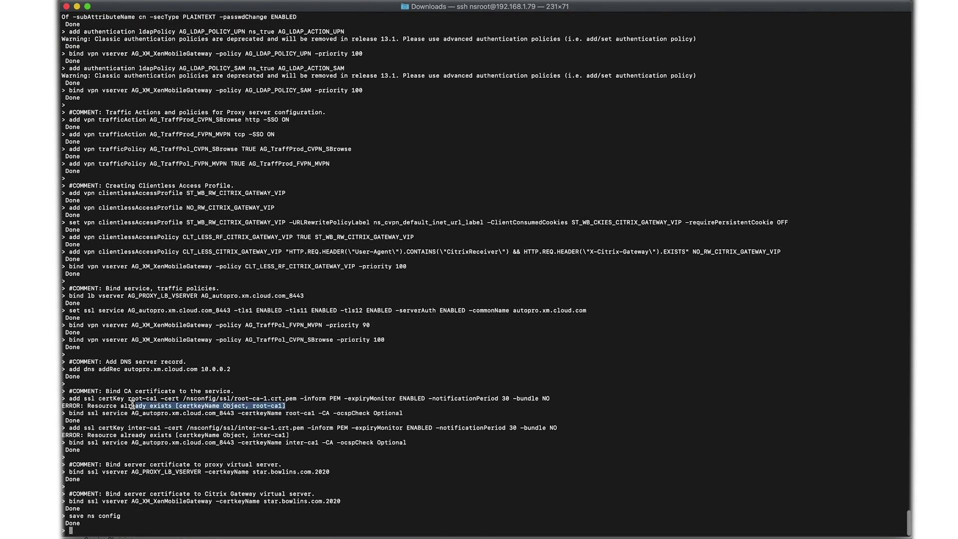
left_click_drag(291, 435, 108, 432)
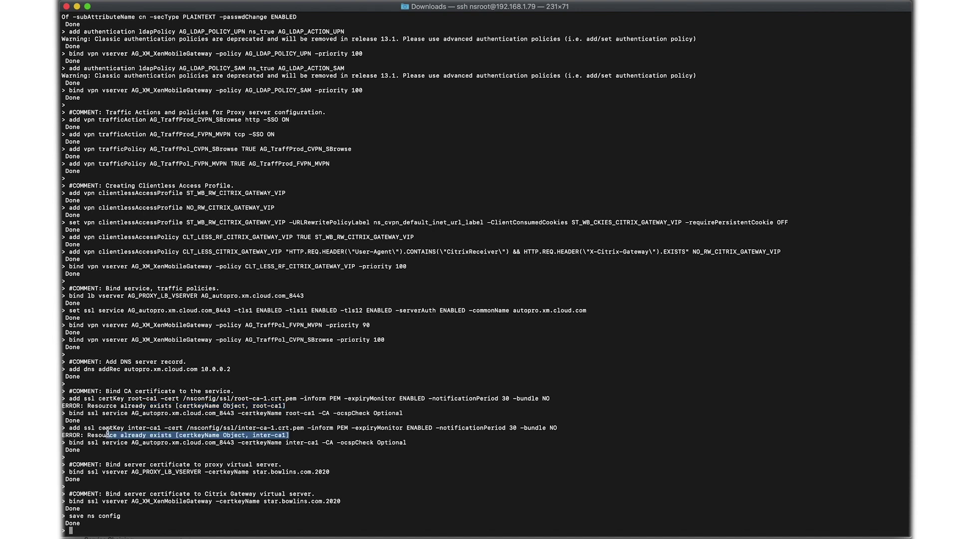
left_click(324, 455)
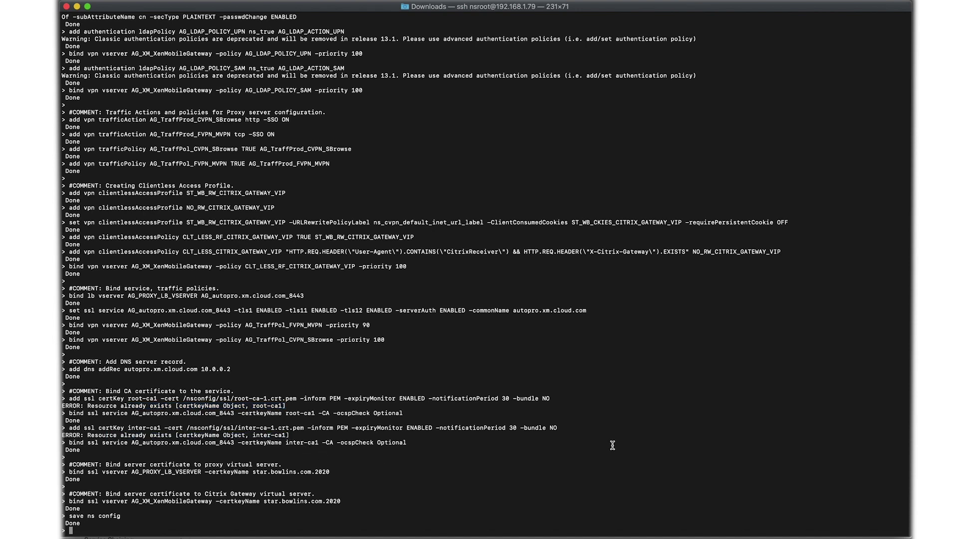
key("Return")
key("Return")
key("Return")
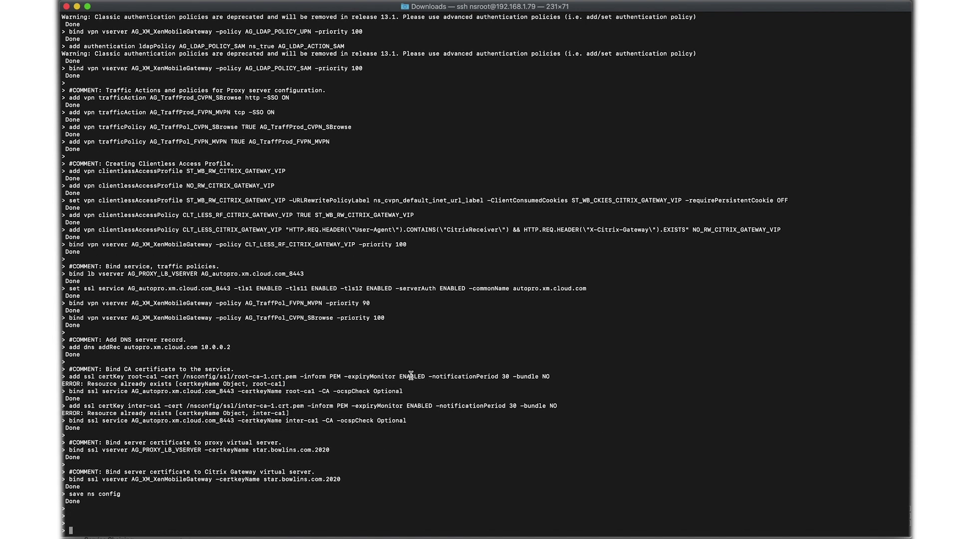
left_click(59, 109)
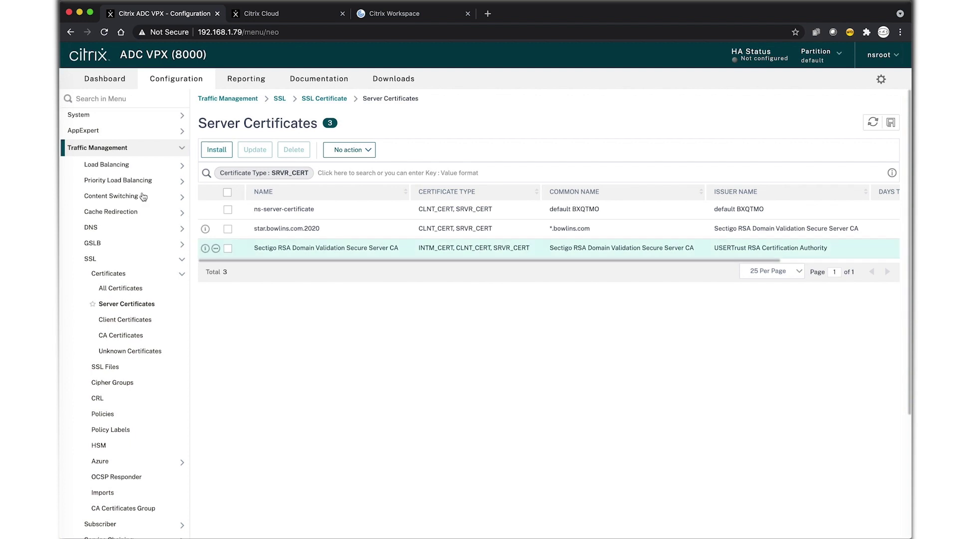
Inspect the DNS name server, suffix and address records (autopro.xm.cloud.com → 10.0.0.2), ending on DNS overview
left_click(106, 165)
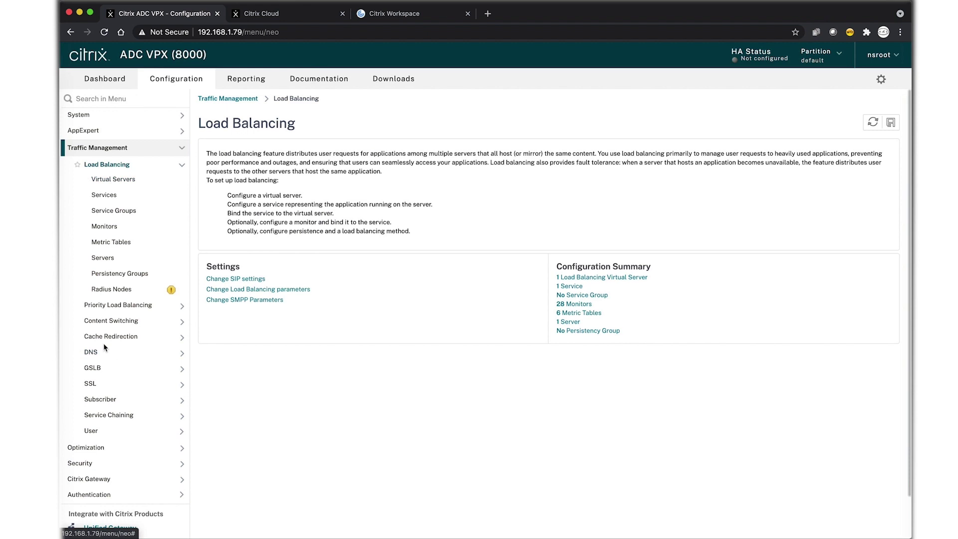
left_click(93, 352)
left_click(111, 258)
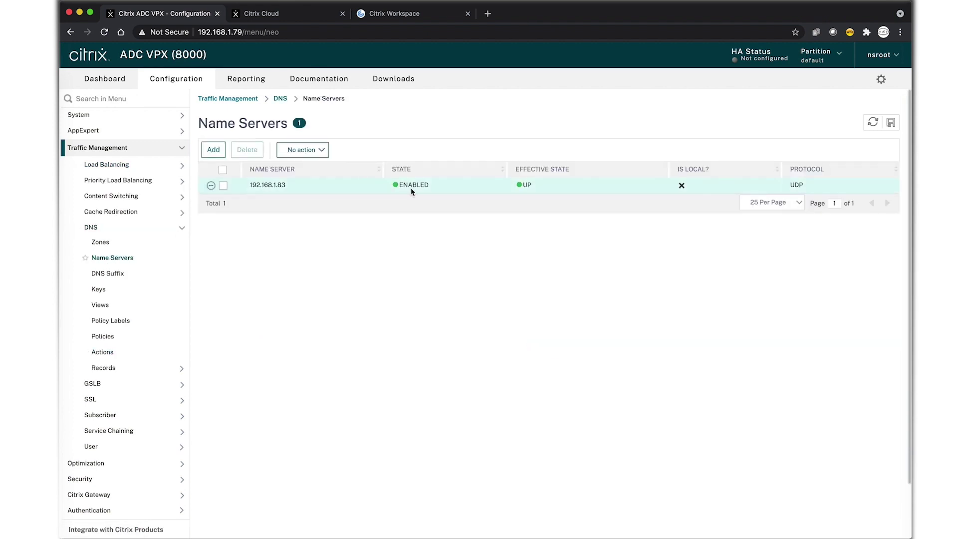
left_click(111, 274)
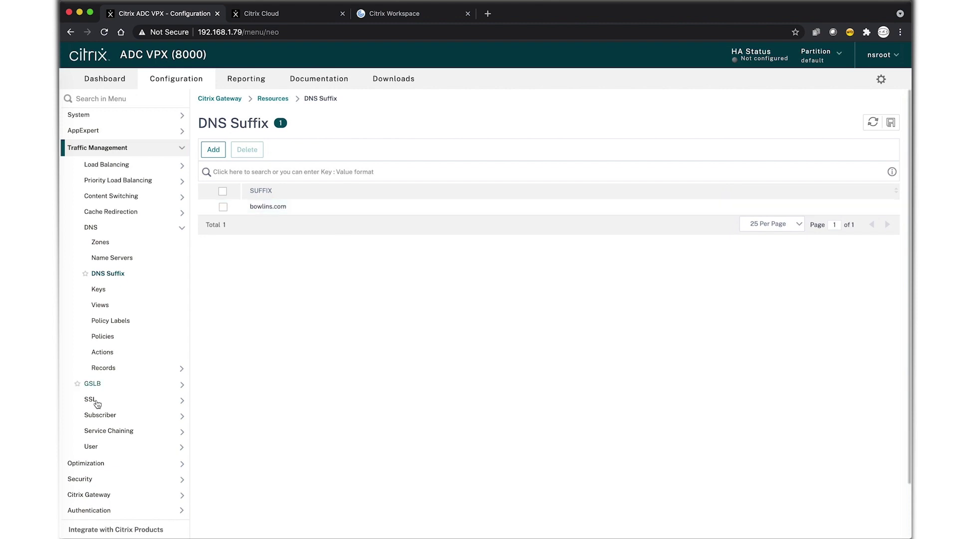
left_click(111, 370)
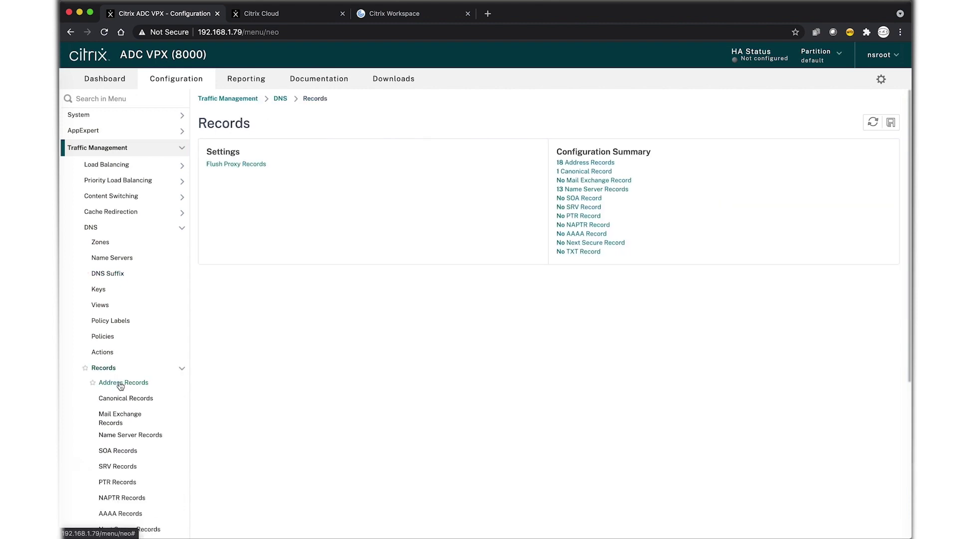
left_click(120, 384)
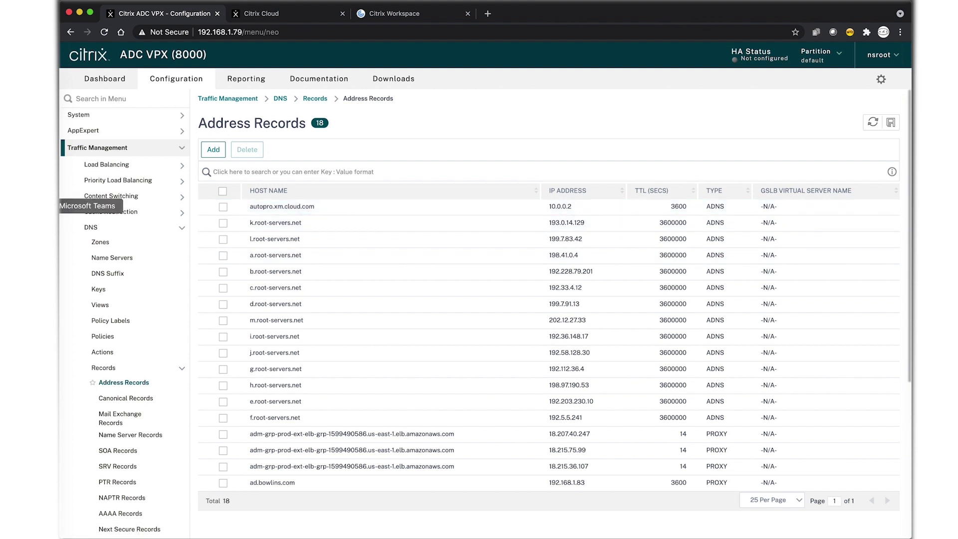
left_click(106, 230)
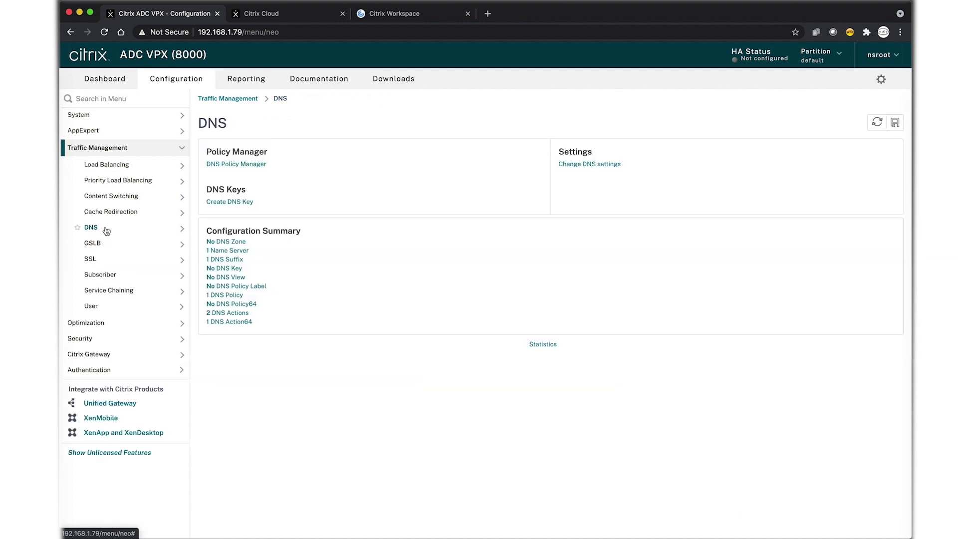
Open the AG_PROXY_LB_VSERVER load-balancing virtual server for editing
left_click(115, 167)
left_click(120, 181)
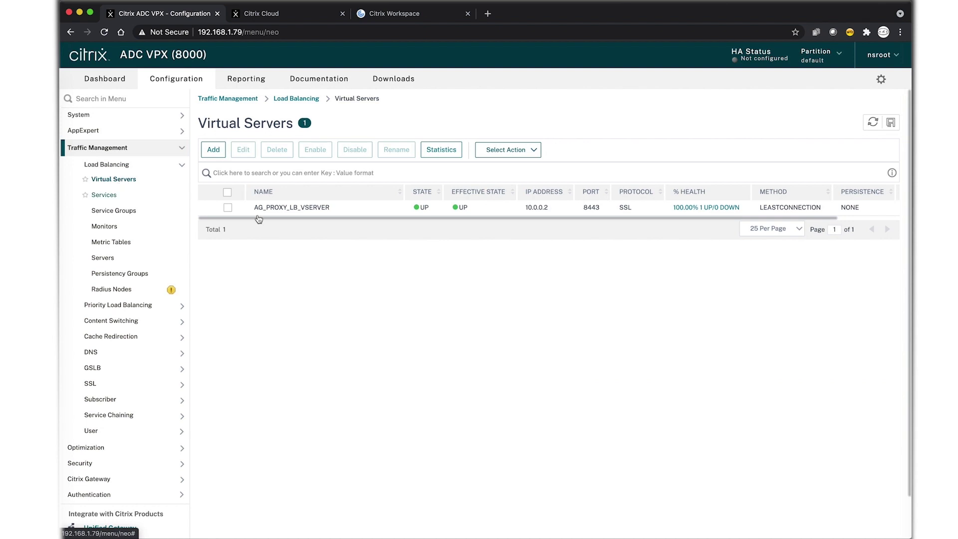
left_click(227, 207)
left_click(243, 150)
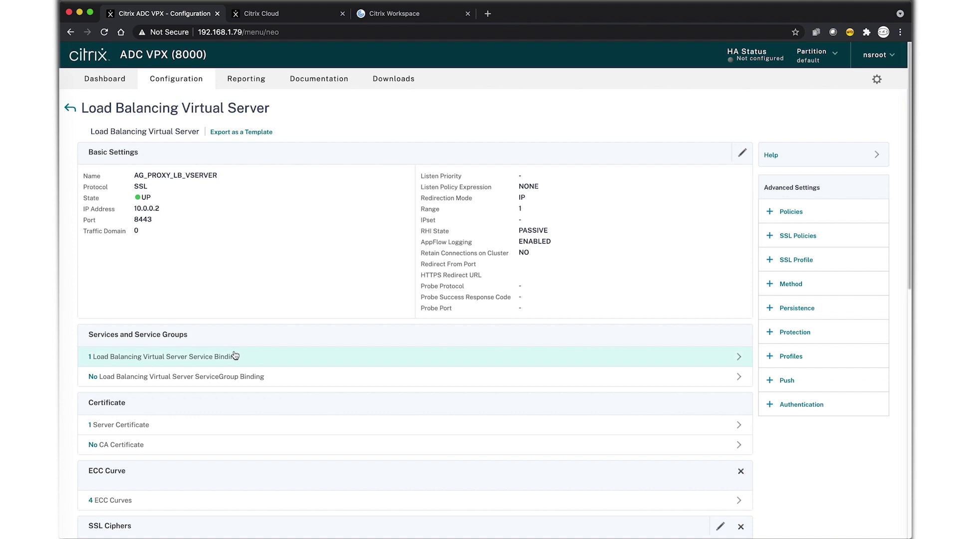
Inspect its bound service and server certificate bindings, then finish with Done
left_click(228, 357)
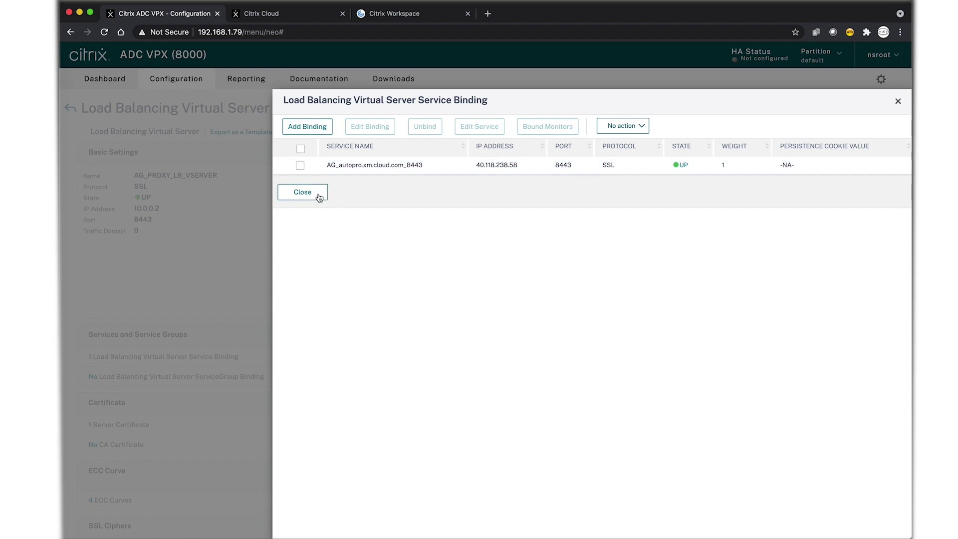
left_click(302, 192)
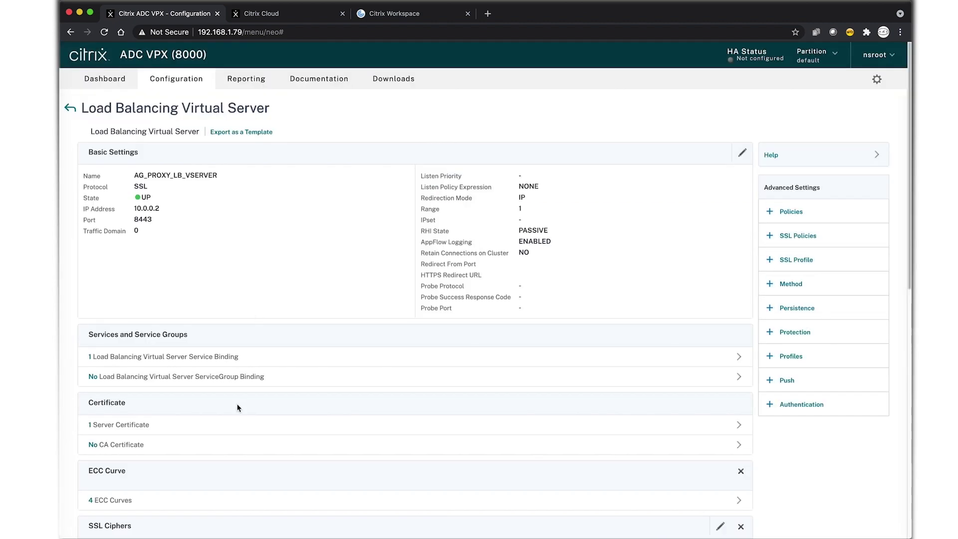
left_click(219, 382)
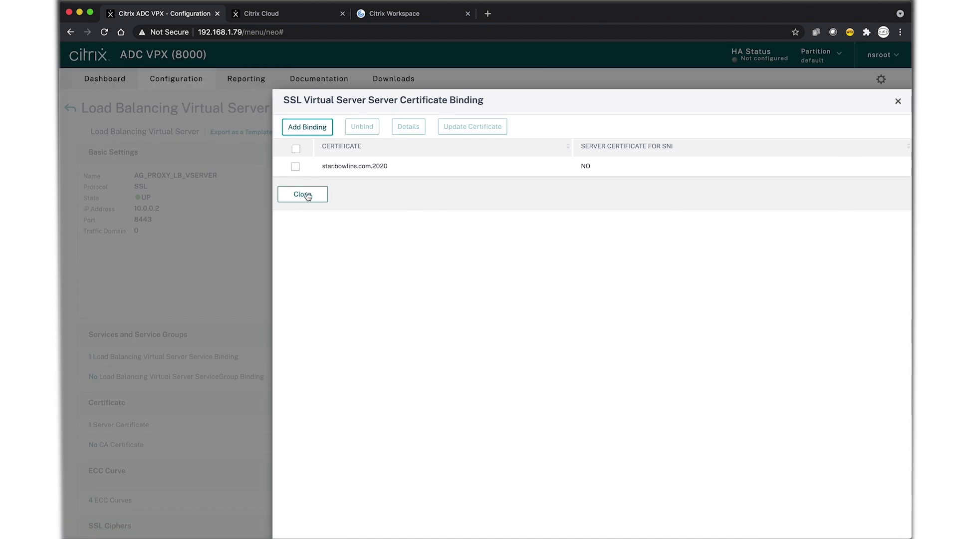
left_click(308, 196)
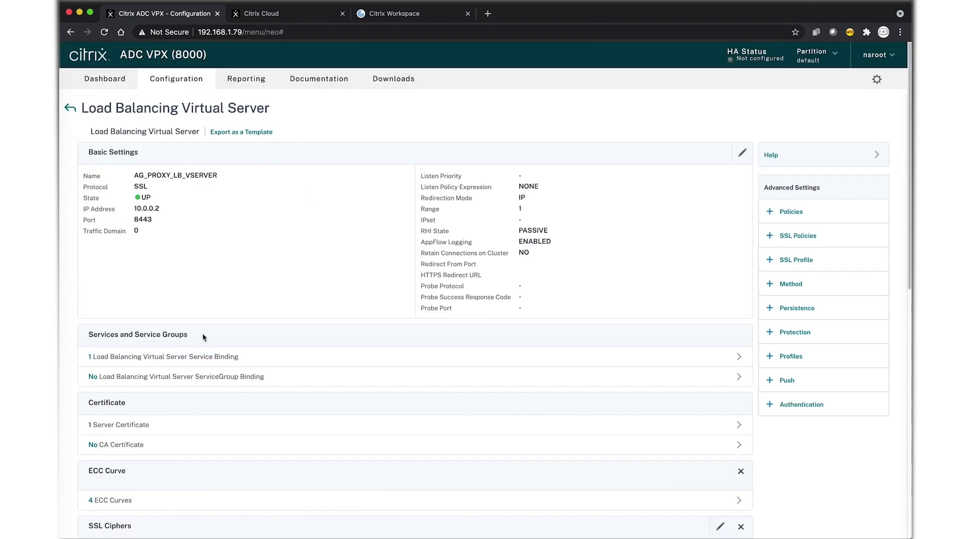
scroll(203, 337, "down", 10)
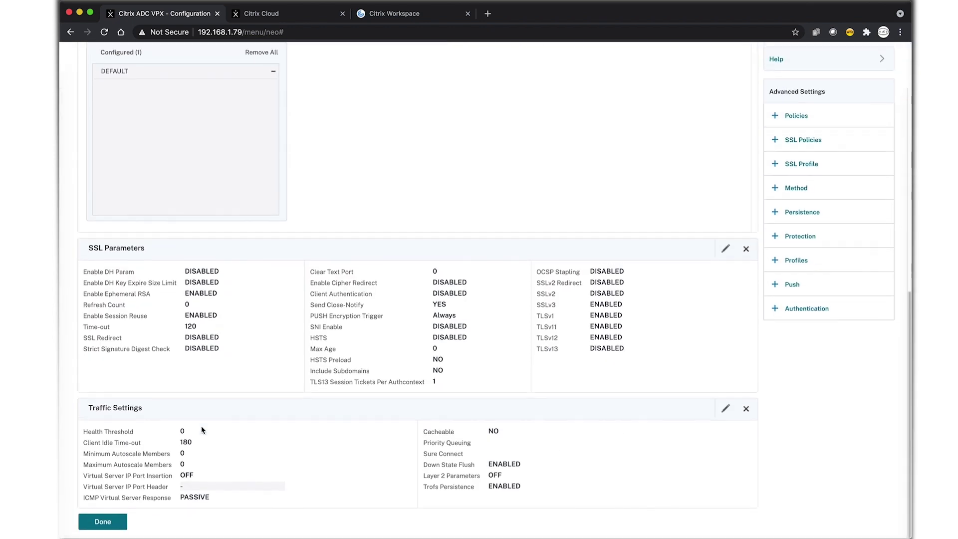
left_click(111, 521)
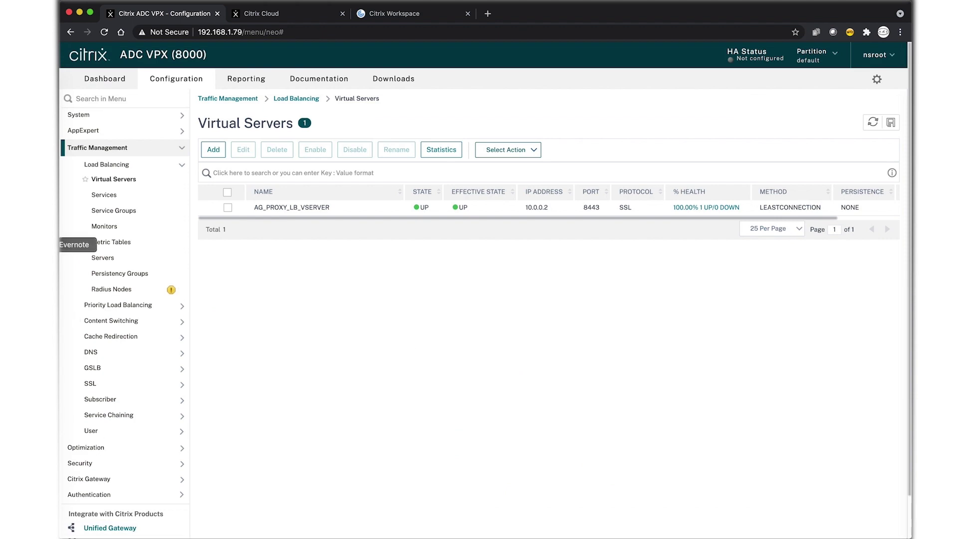
Check Clientless Access allowed domains in Gateway global settings, then select AG_XM_XenMobileGateway among virtual servers
left_click(97, 148)
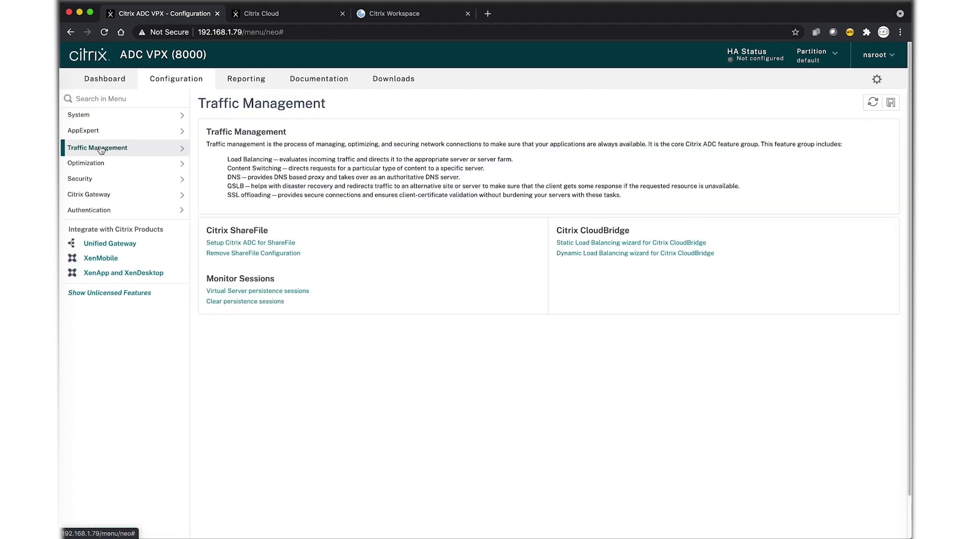
left_click(99, 195)
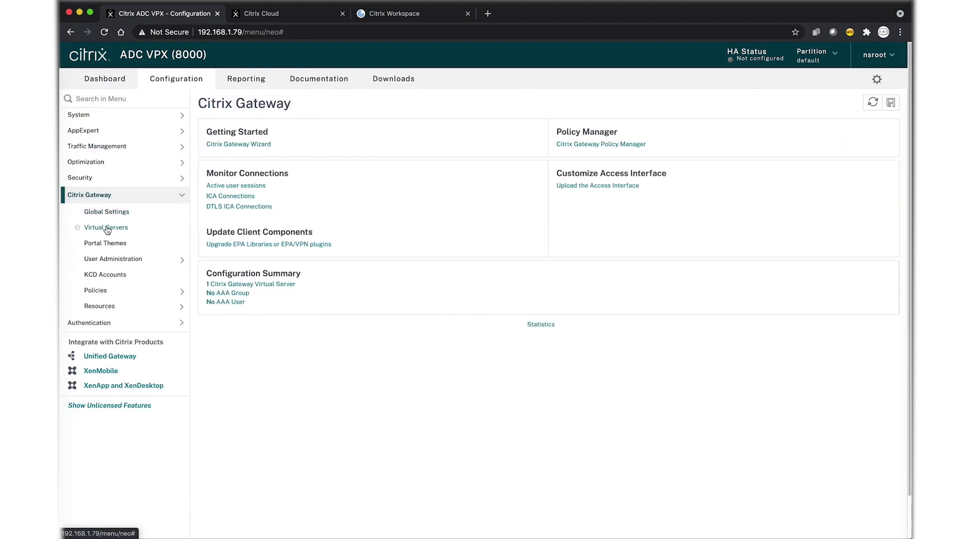
left_click(107, 212)
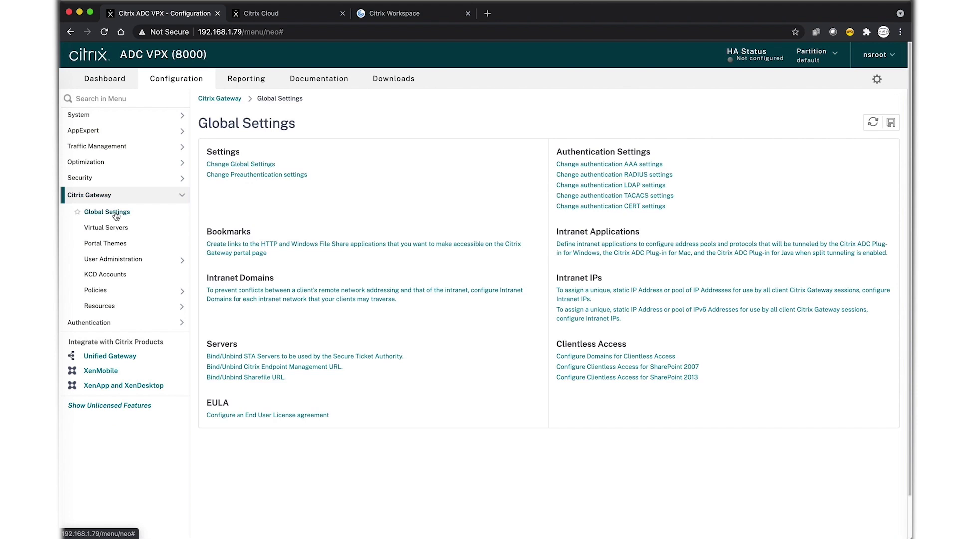
left_click(588, 356)
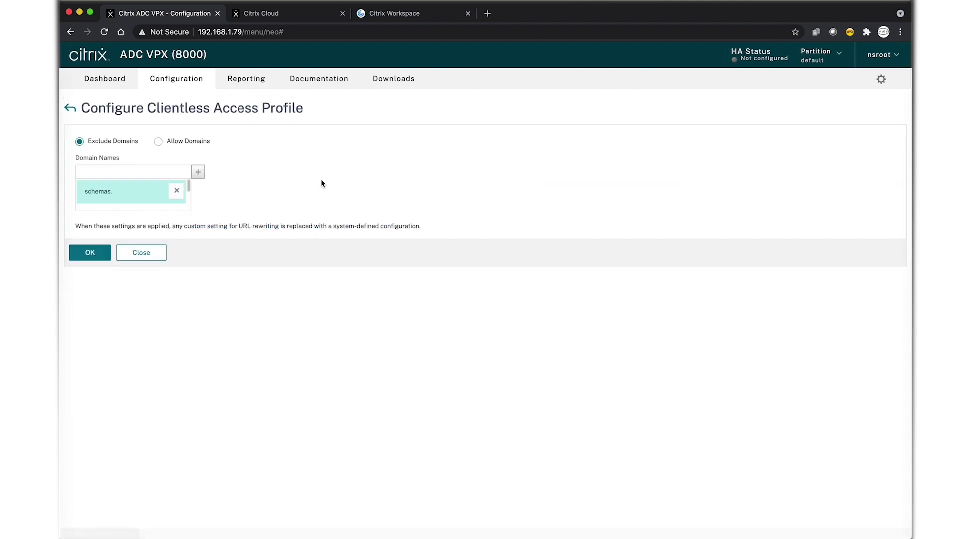
left_click(195, 143)
scroll(162, 193, "down", 2)
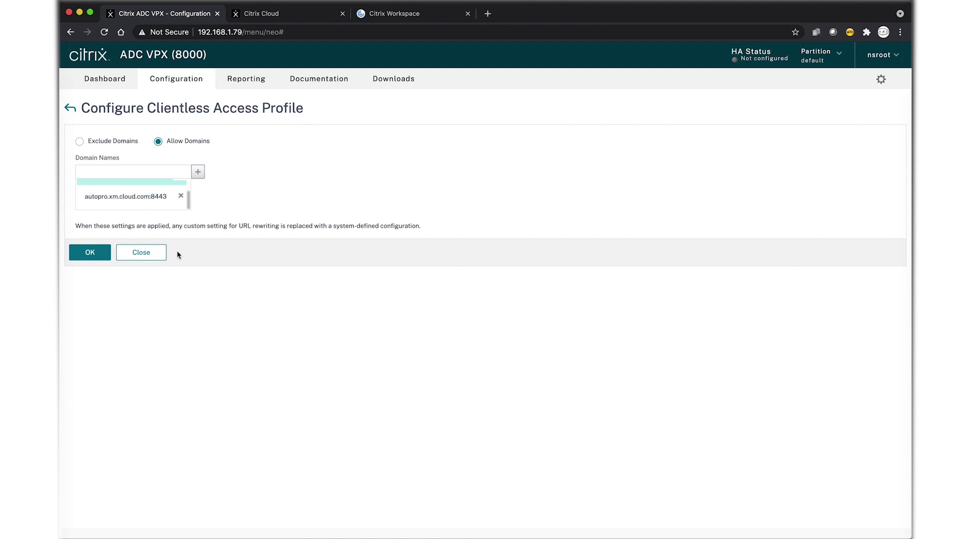
left_click(149, 257)
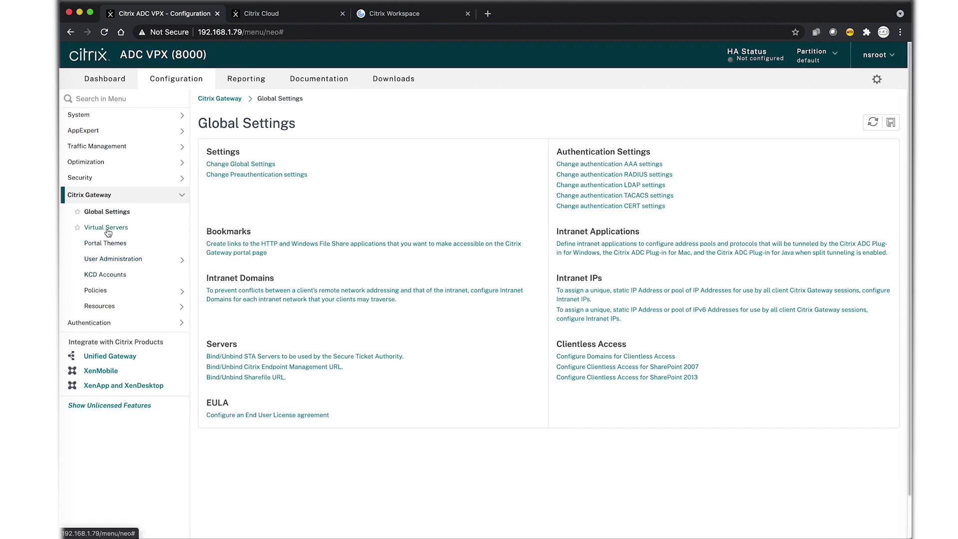
left_click(107, 228)
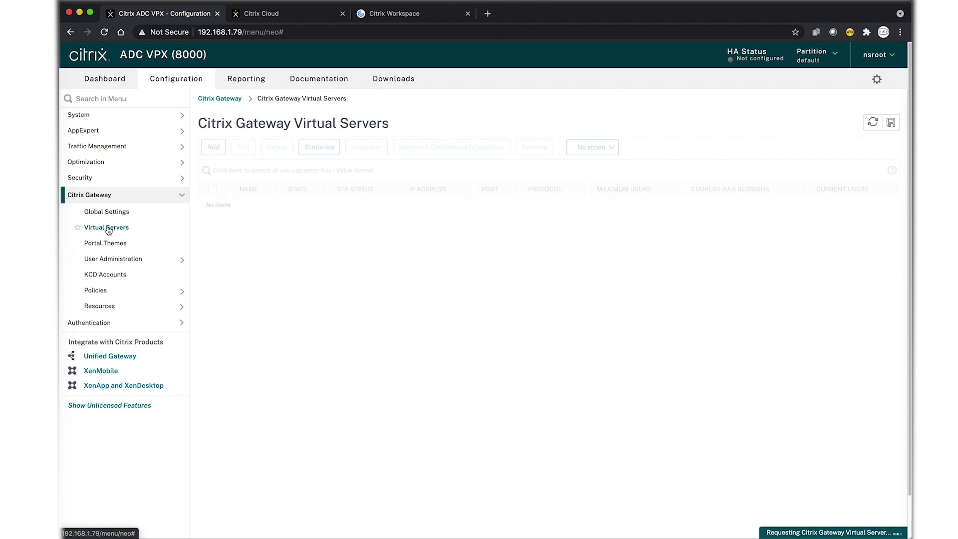
left_click(223, 208)
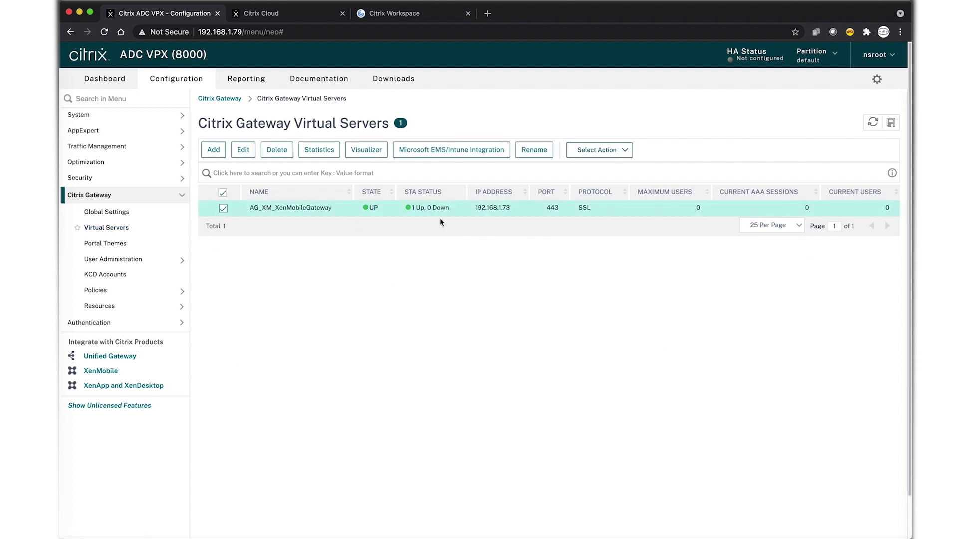
Open the XenMobile gateway virtual server and review its bound server certificate
left_click(239, 152)
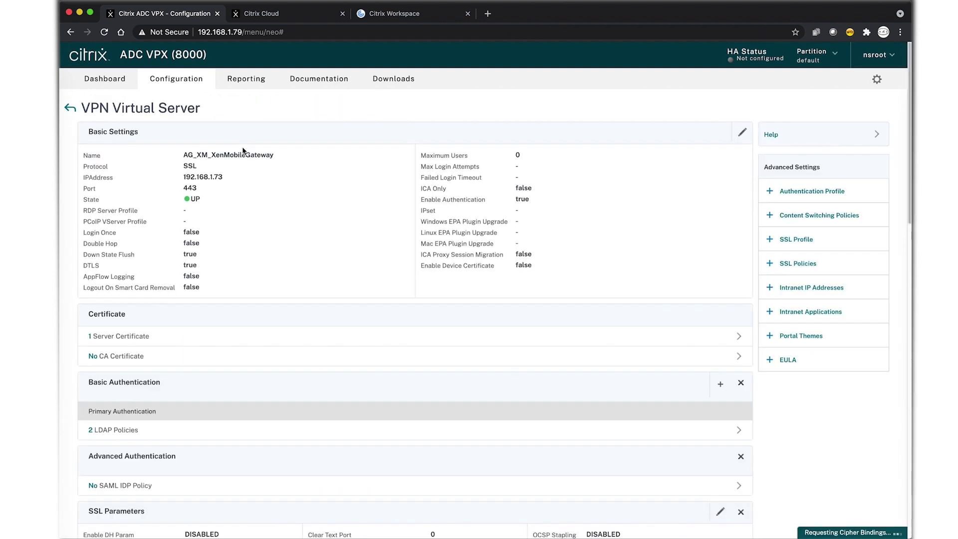
left_click(183, 339)
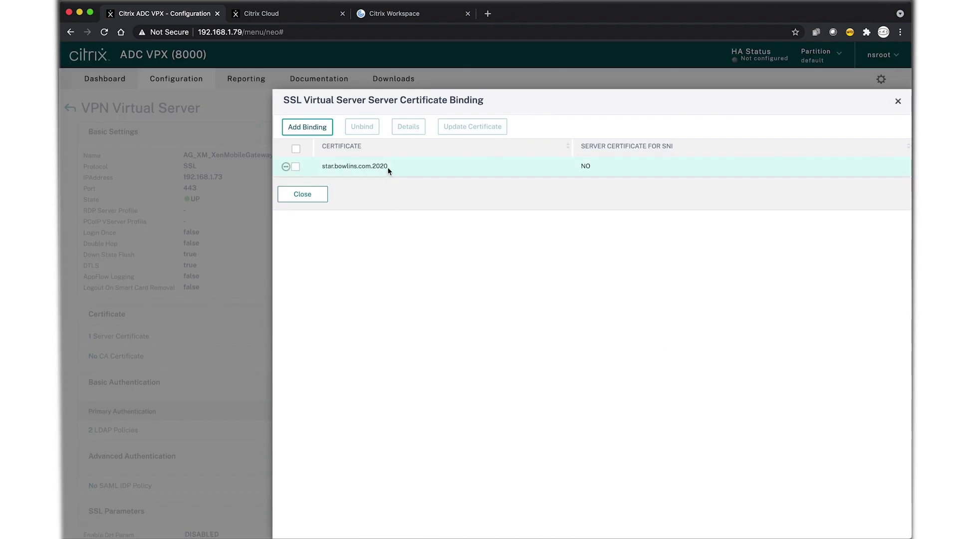
left_click(305, 199)
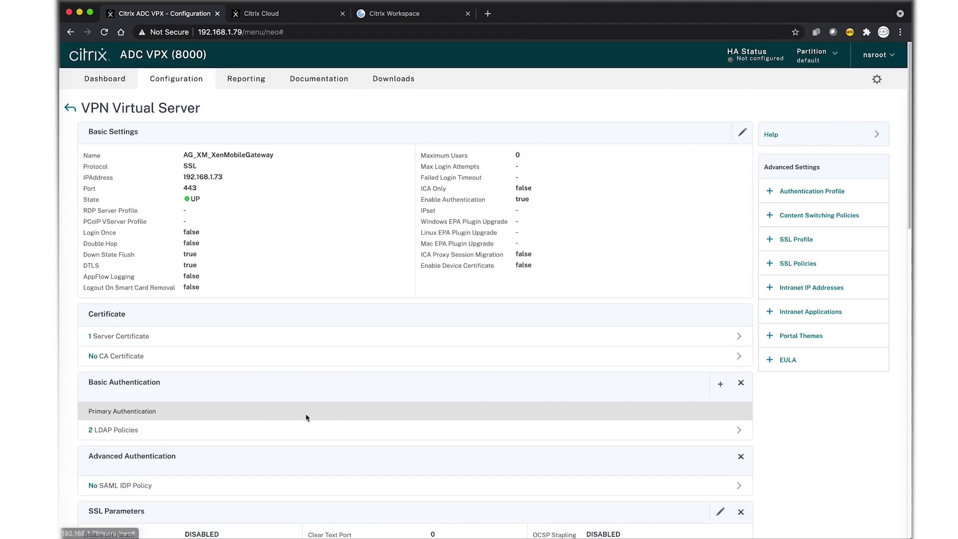
Unbind AG_LDAP_POLICY_SAM from the gateway's LDAP policy bindings
left_click(256, 430)
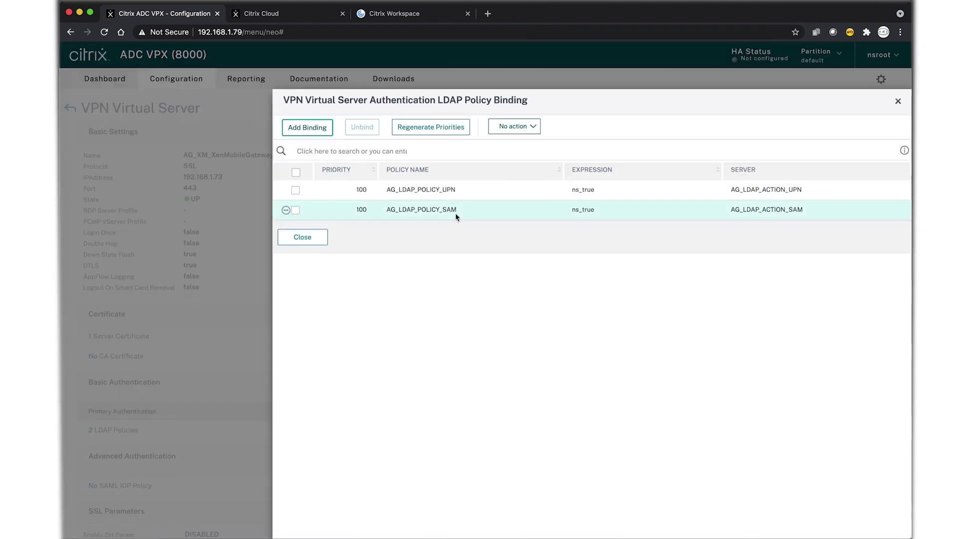
left_click(295, 210)
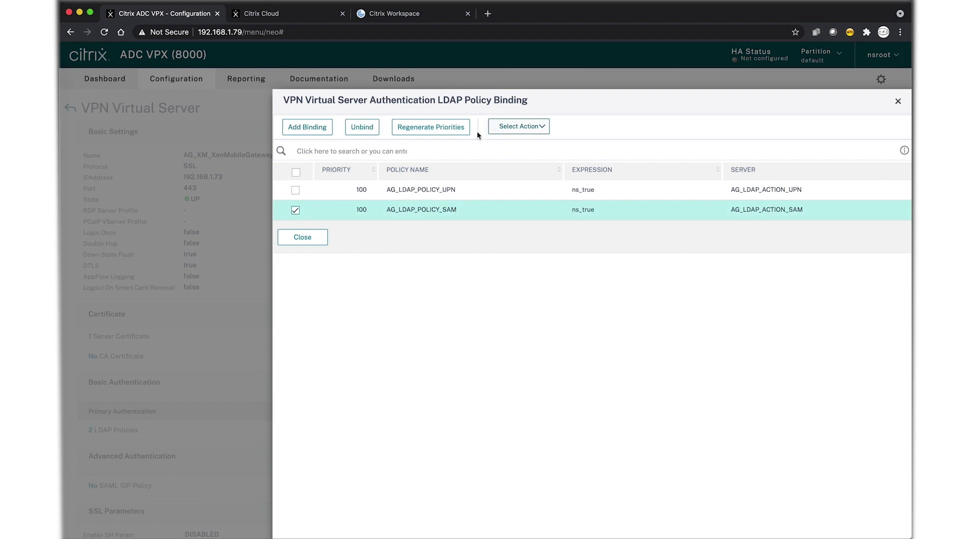
left_click(365, 129)
left_click(558, 324)
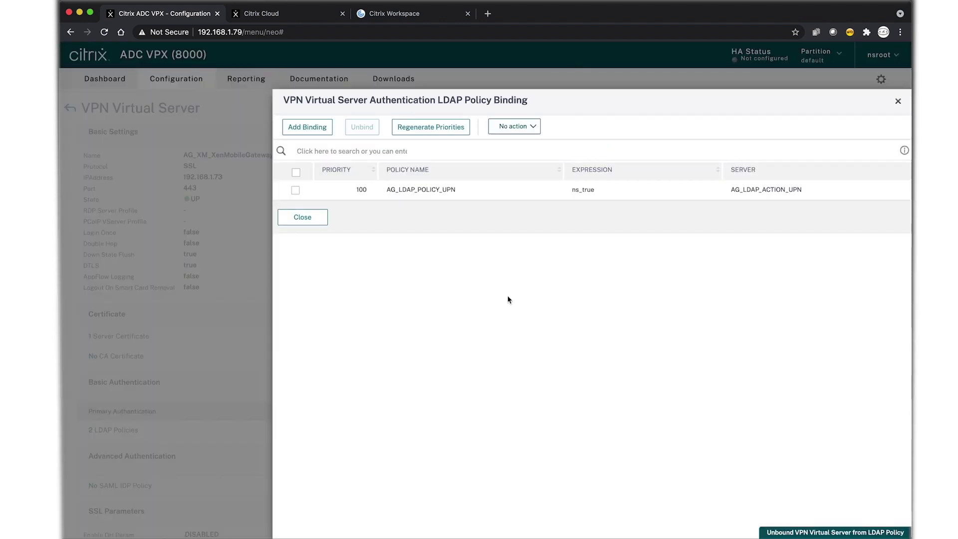
Open the LDAP server settings behind the remaining AG_LDAP_POLICY_UPN binding
left_click(296, 190)
left_click(525, 127)
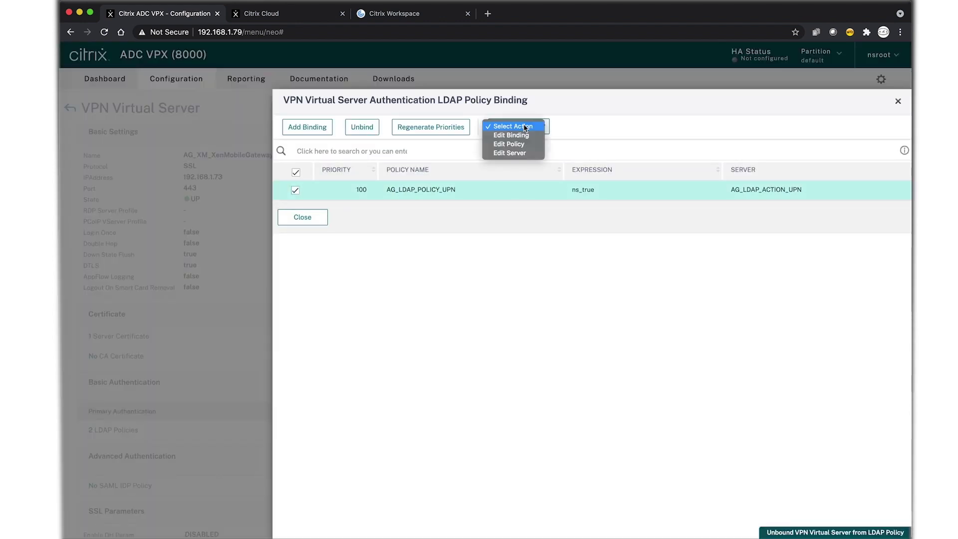
left_click(514, 153)
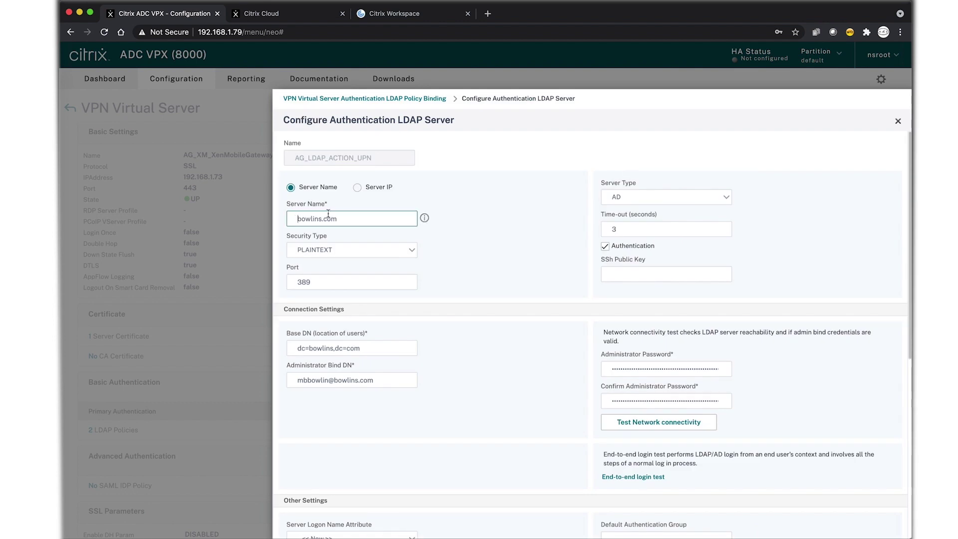
Prefix the LDAP server name with 'ad.' and re-enter the administrator password in both fields
left_click(298, 219)
type("ad.")
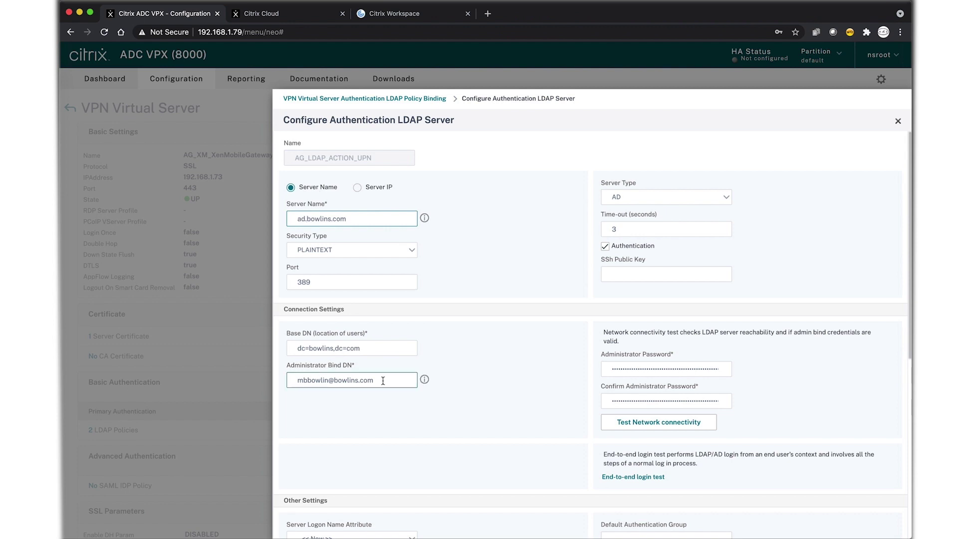
double_click(618, 370)
key("BackSpace")
type("P")
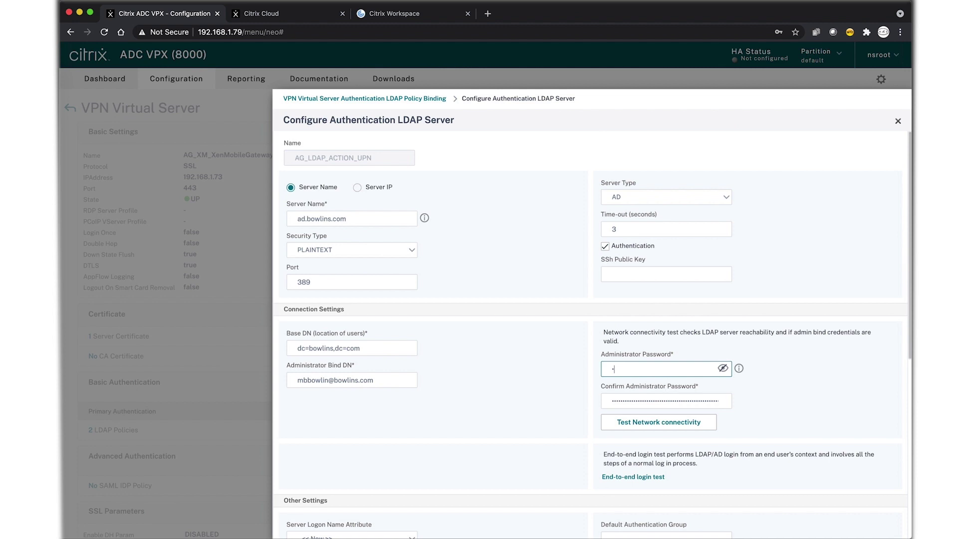
double_click(645, 401)
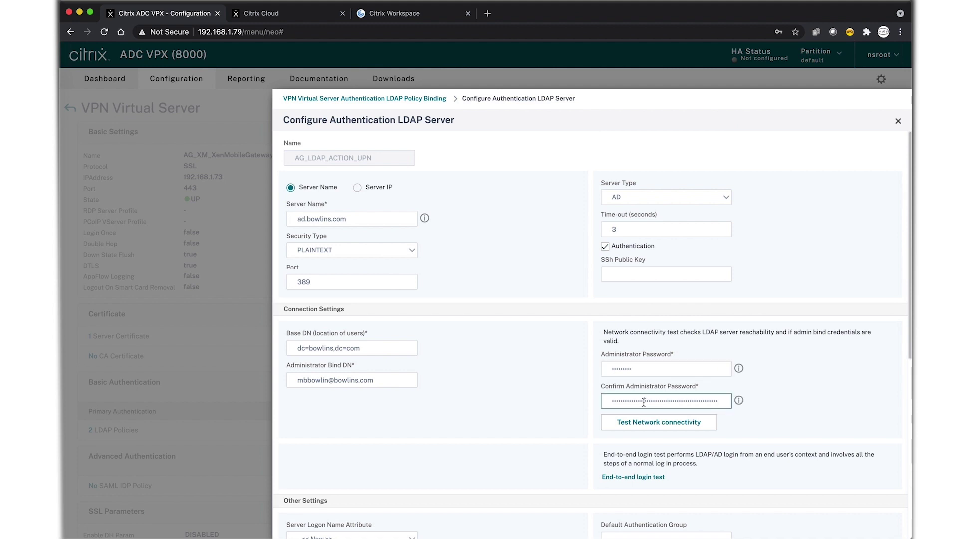
type("P")
Test network connectivity to the LDAP server and save the AG_LDAP_ACTION_UPN settings
left_click(672, 422)
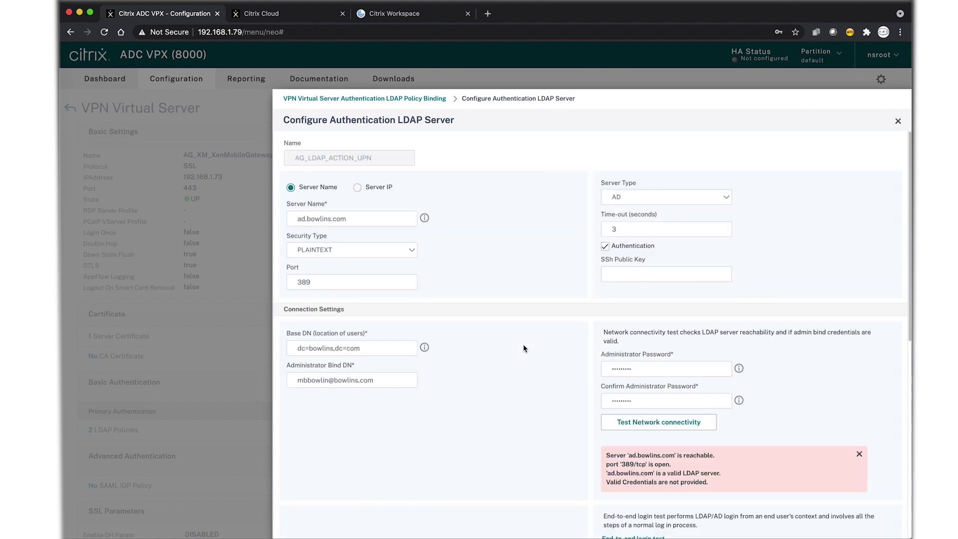
scroll(524, 360, "down", 1)
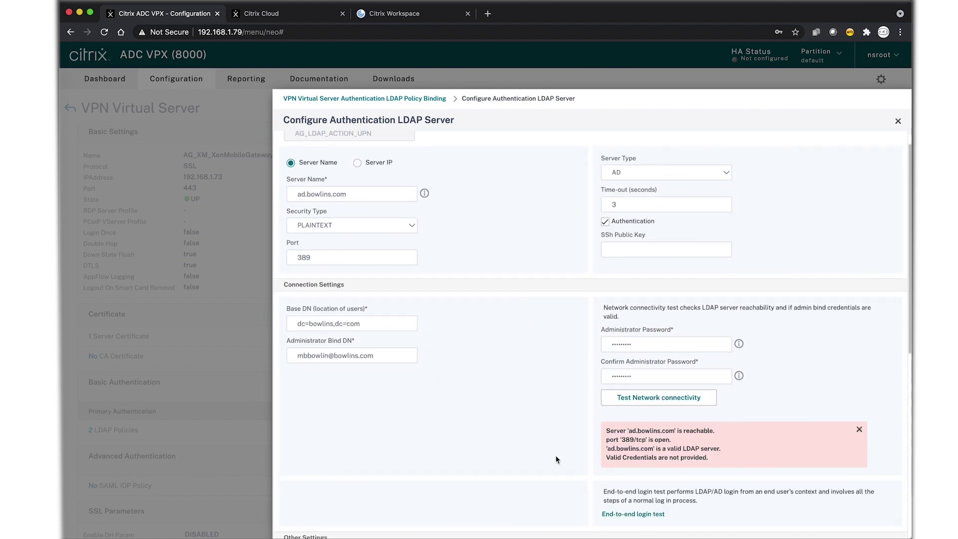
scroll(556, 456, "down", 10)
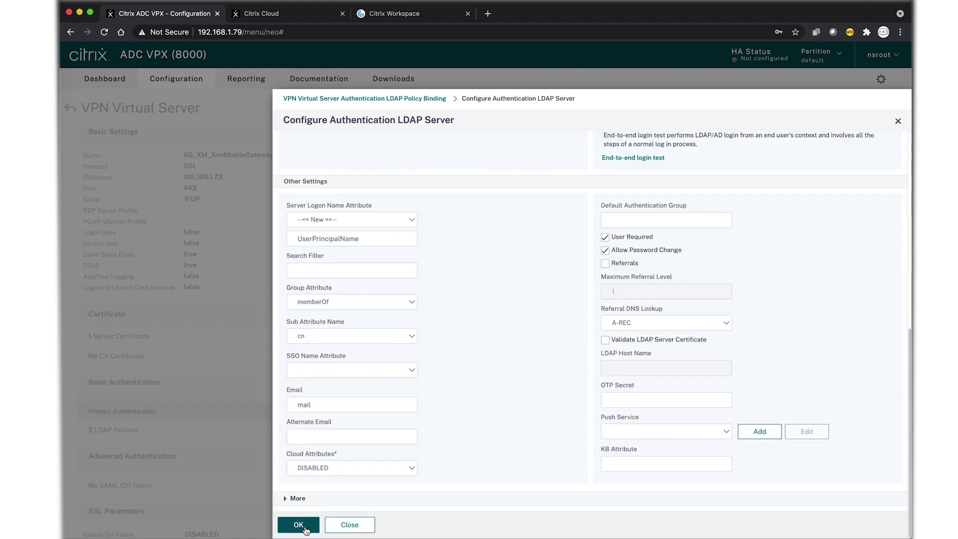
left_click(299, 525)
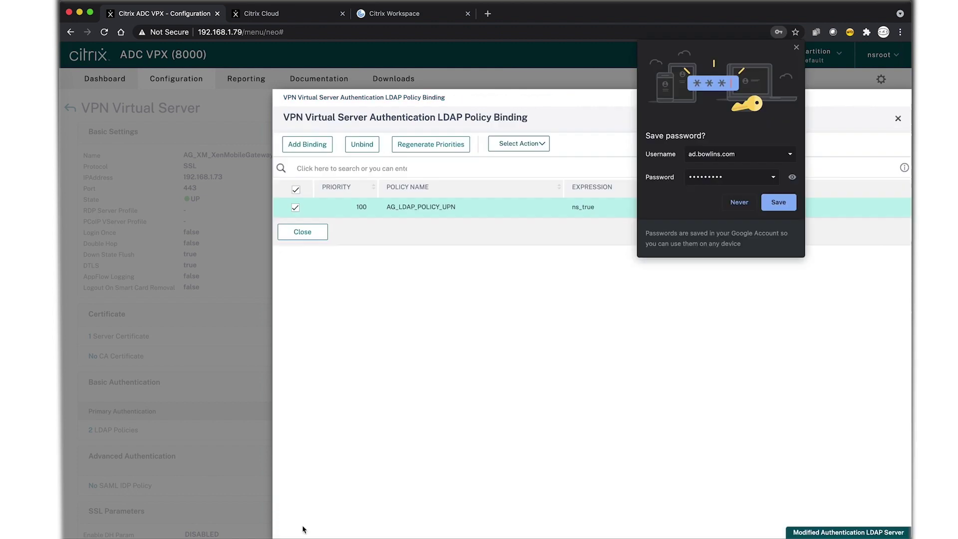
Dismiss the browser's save-password prompt and close the LDAP policy binding list
left_click(797, 48)
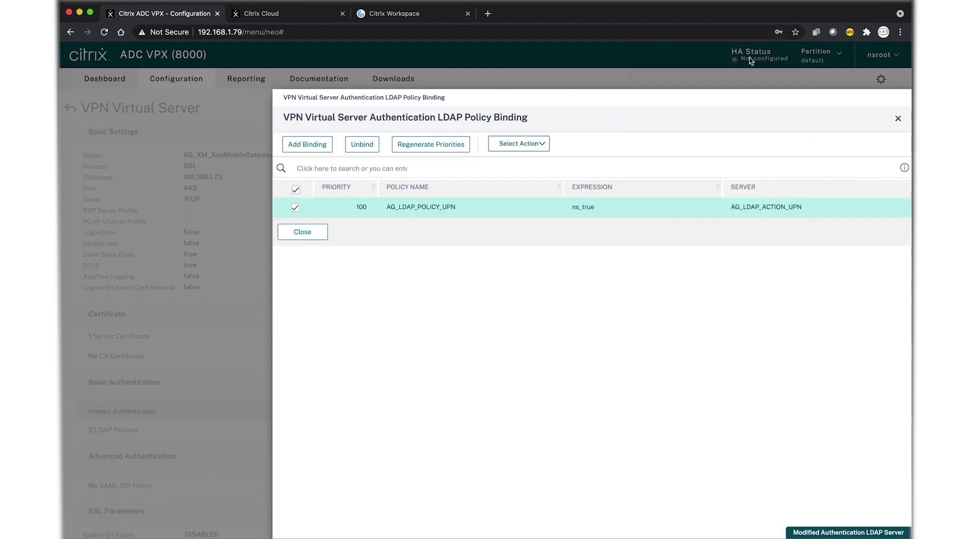
left_click(302, 232)
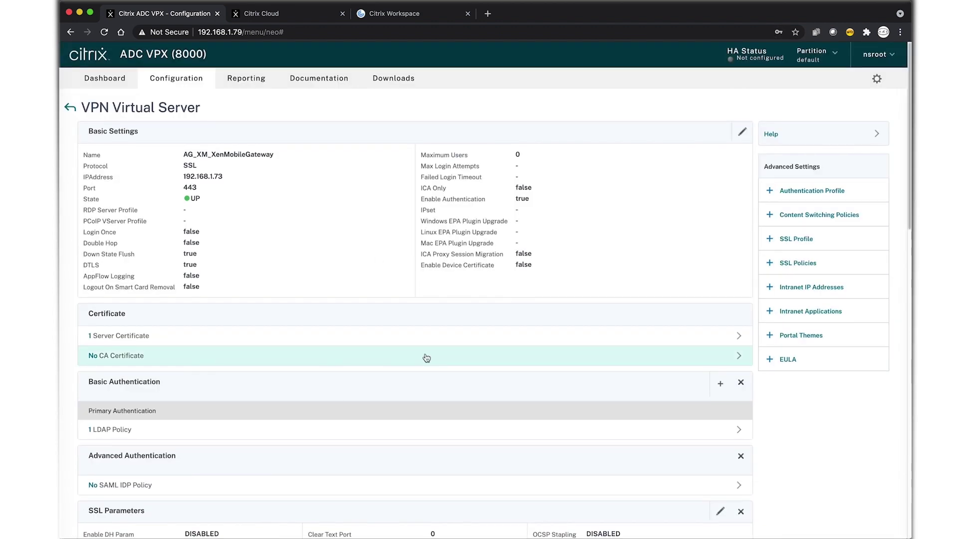
scroll(427, 358, "down", 3)
scroll(424, 358, "down", 10)
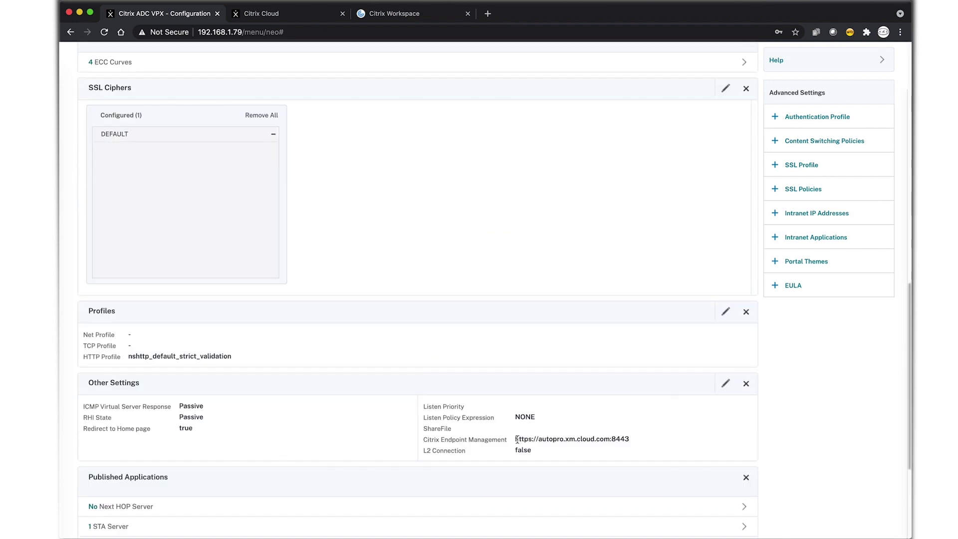
left_click_drag(517, 439, 627, 435)
left_click(507, 442)
scroll(362, 442, "down", 3)
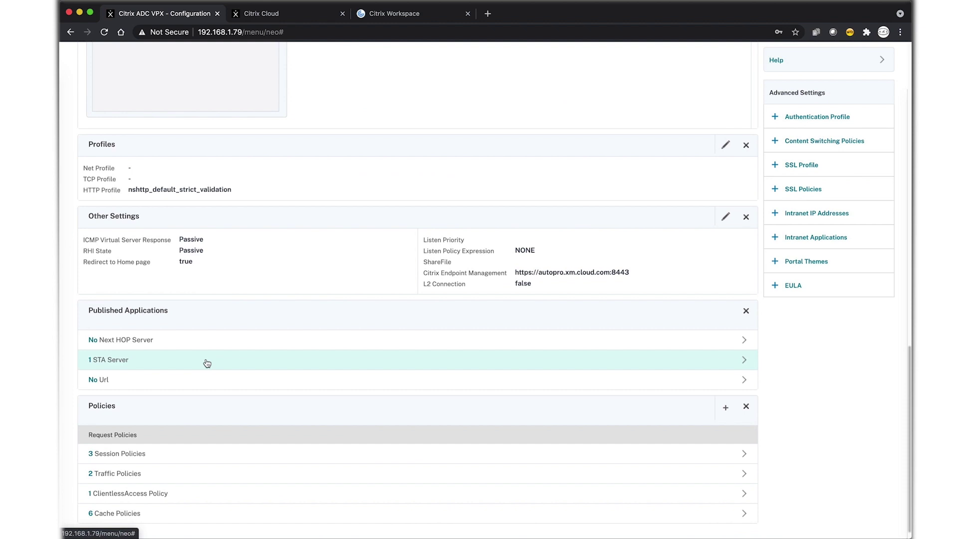
Review the single autopro.xm.cloud.com:8443 STA server binding, then list the three bound session policies
left_click(206, 362)
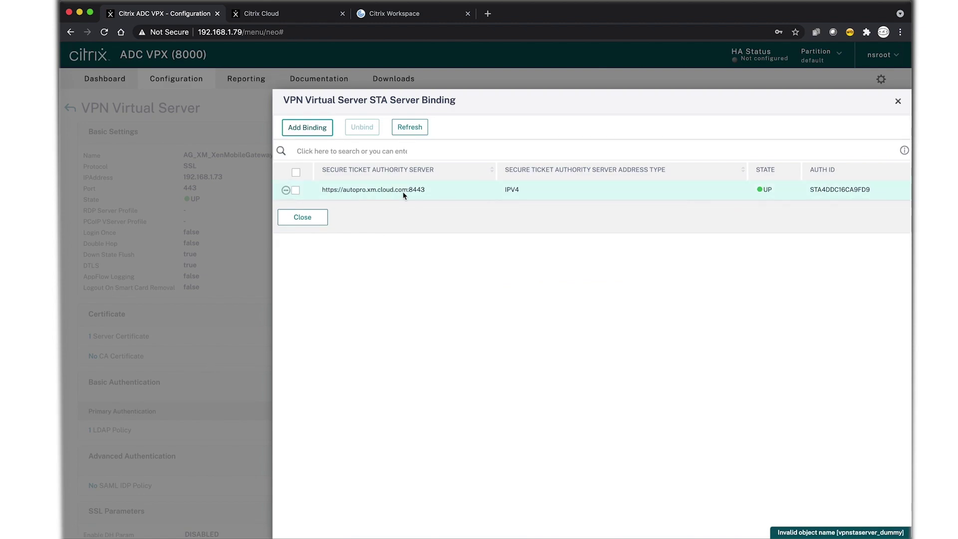
left_click(297, 222)
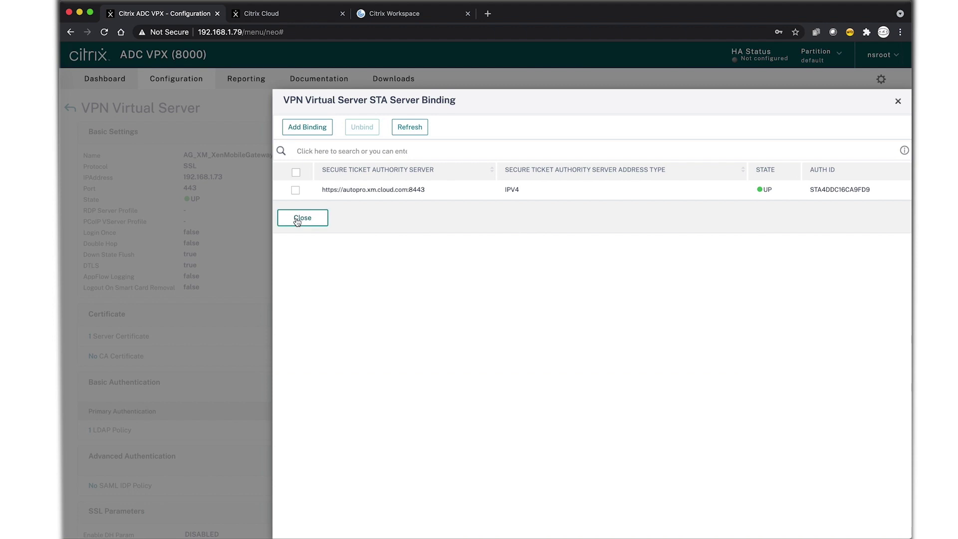
scroll(299, 231, "down", 10)
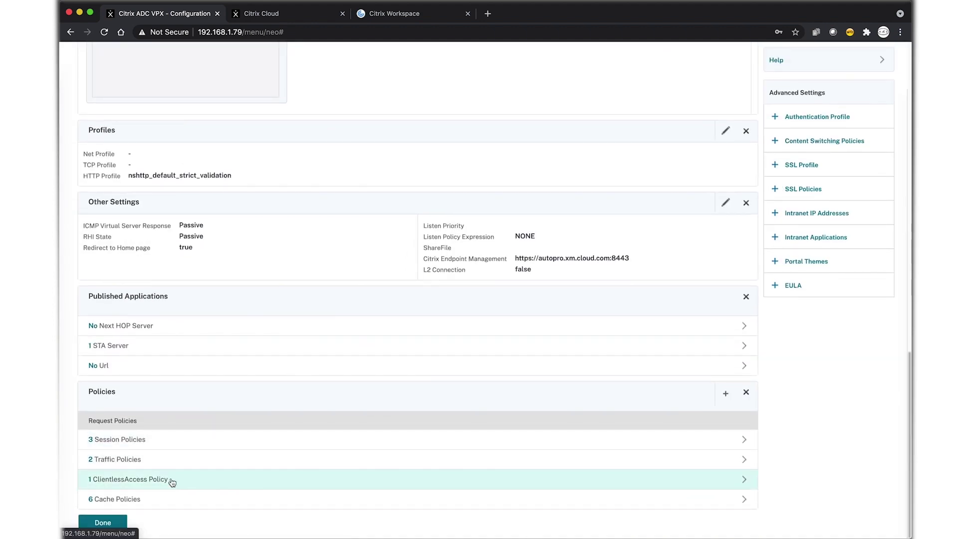
left_click(188, 446)
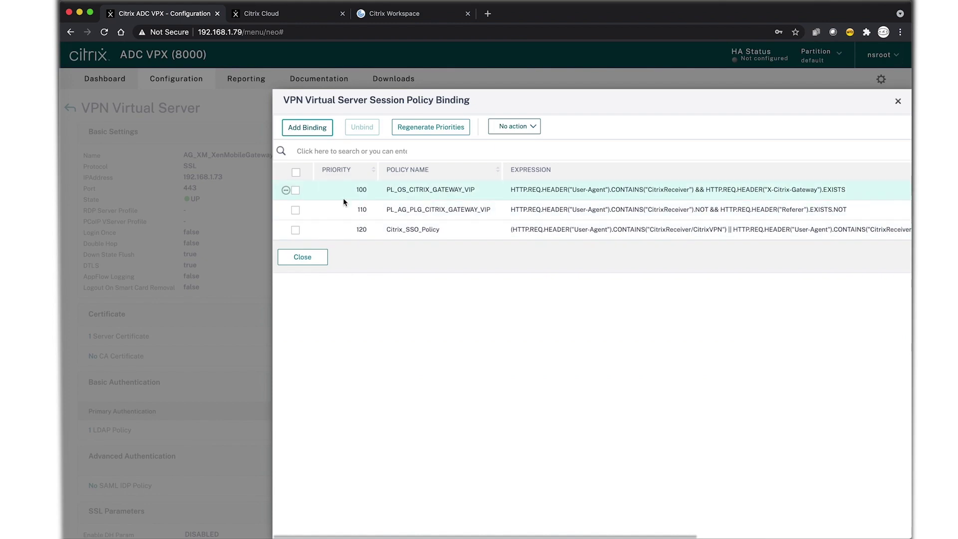
Edit the priority 100 policy's AC_OS_CITRIX_GATEWAY_VIP profile and uncheck Override Global for Forced Timeout
left_click(295, 190)
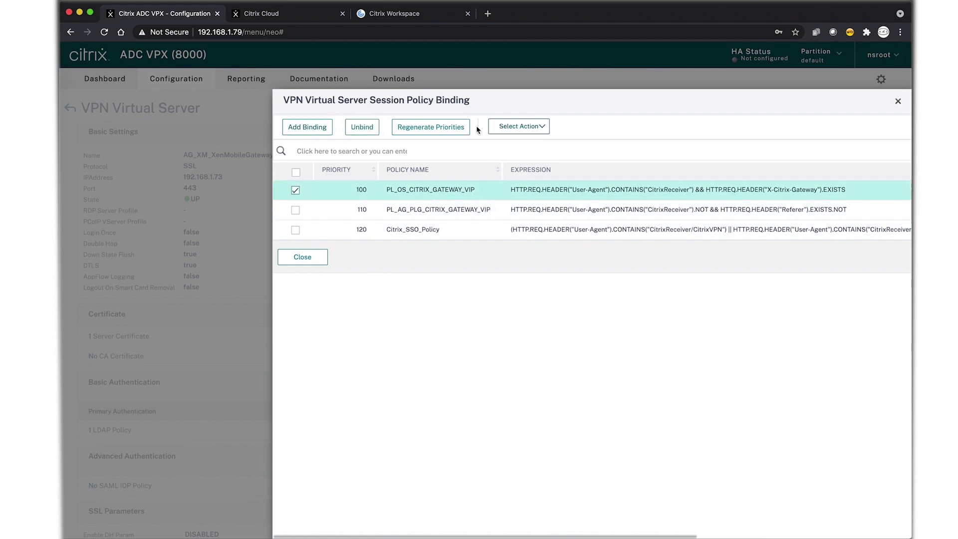
left_click(514, 126)
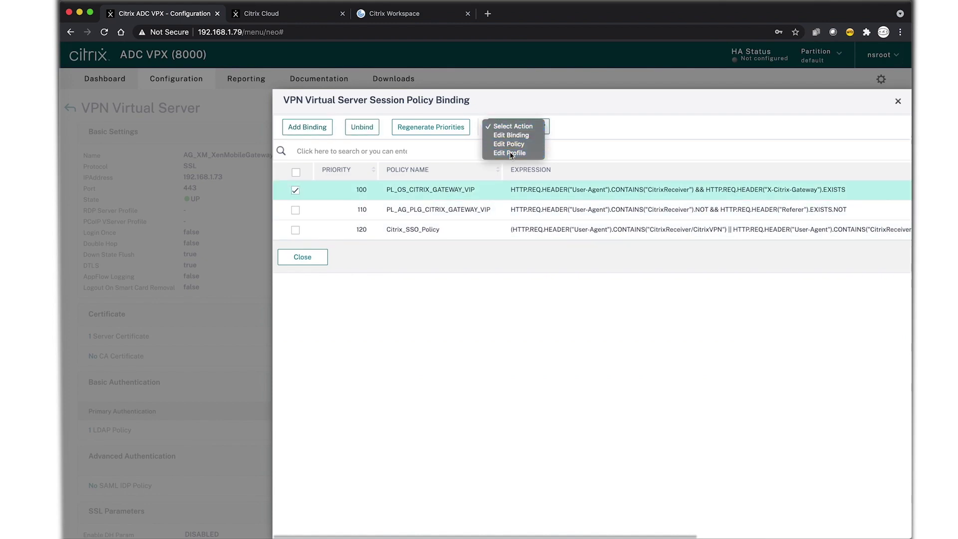
left_click(510, 153)
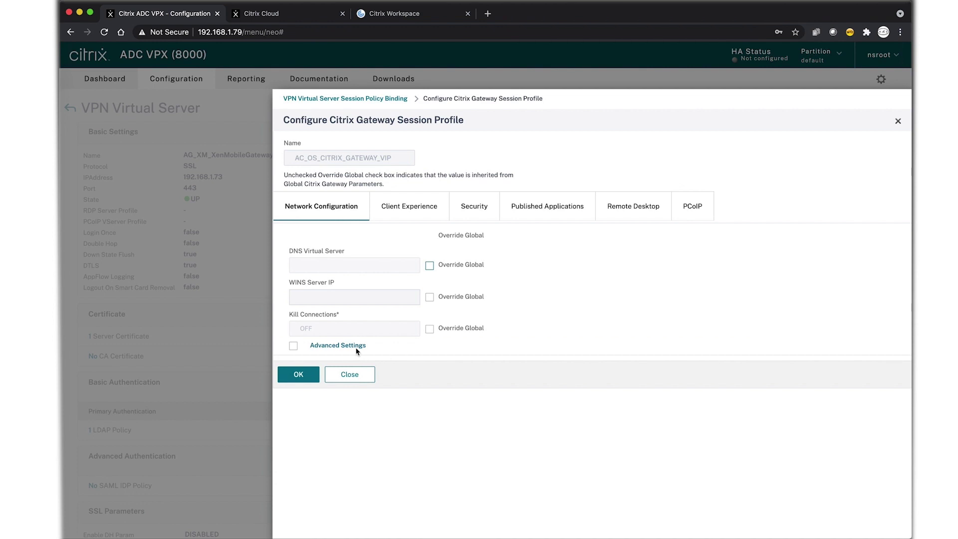
left_click(356, 346)
scroll(474, 360, "down", 2)
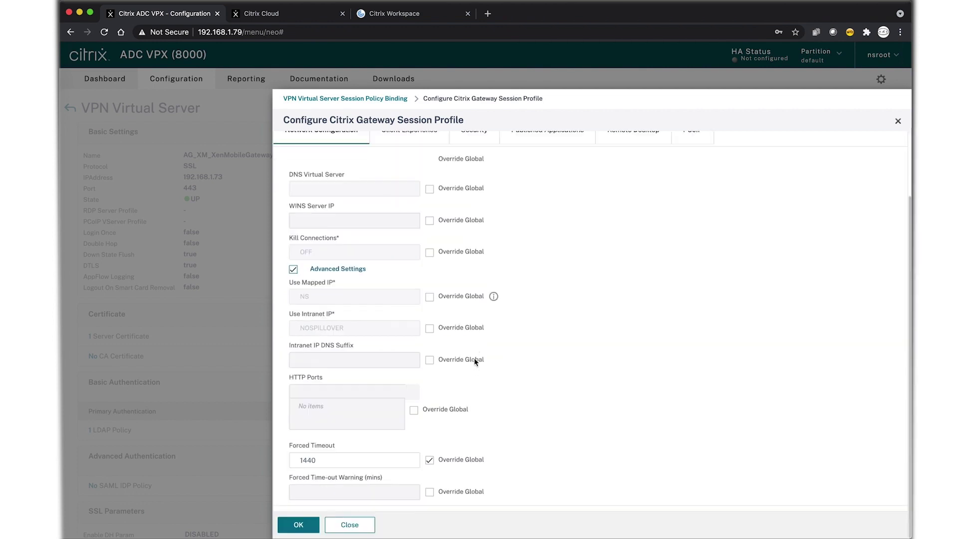
left_click(429, 459)
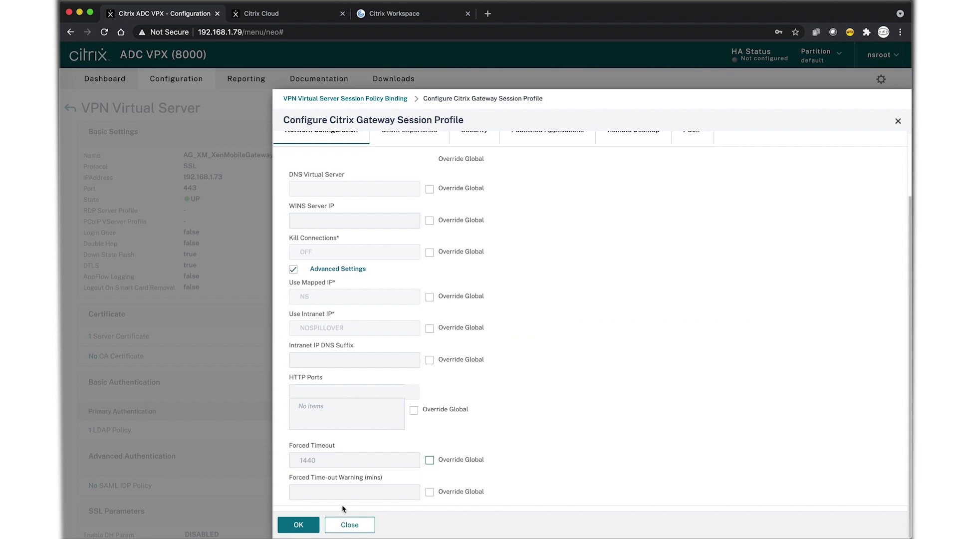
left_click(300, 526)
scroll(638, 411, "up", 2)
Check the client experience settings, leaving Split Tunnel OFF and session time-out at 1440
left_click(423, 208)
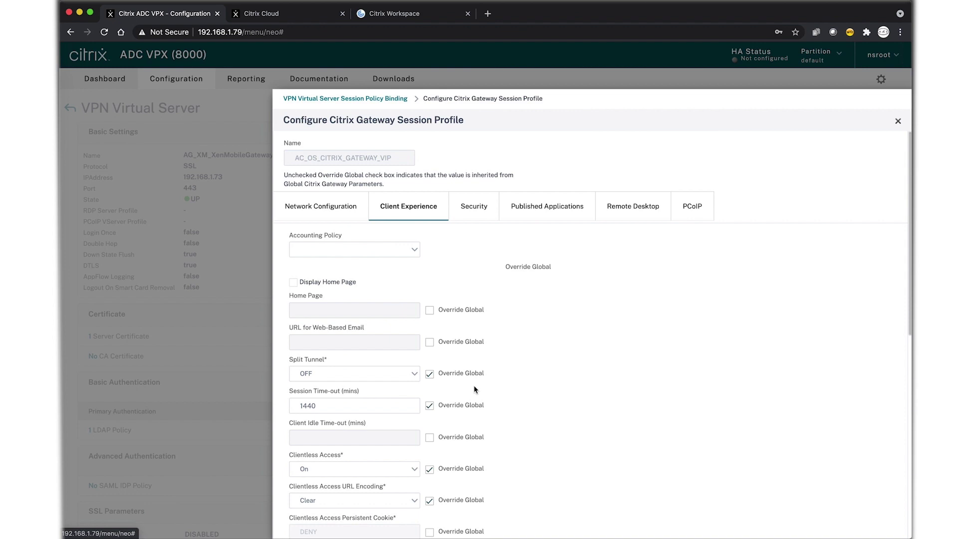
left_click(384, 375)
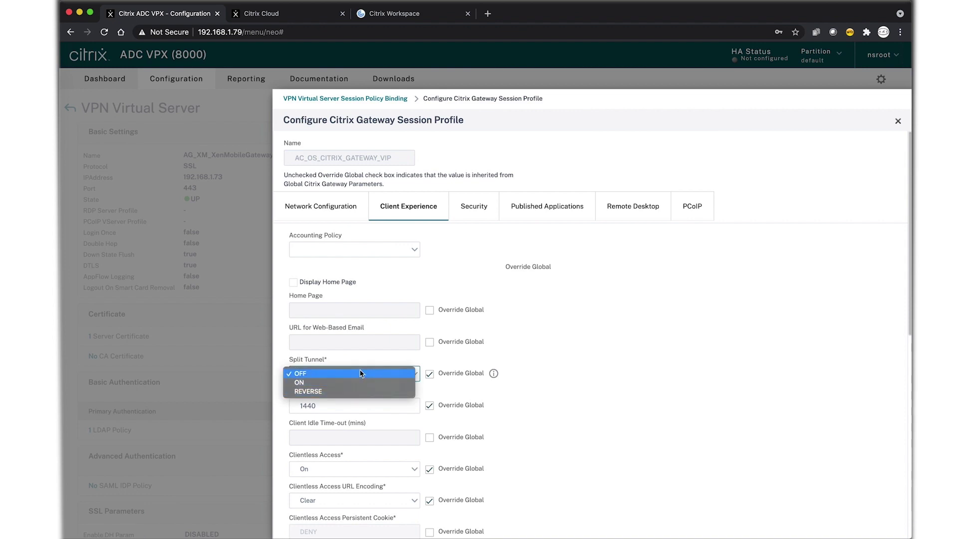
left_click(578, 369)
scroll(577, 372, "down", 3)
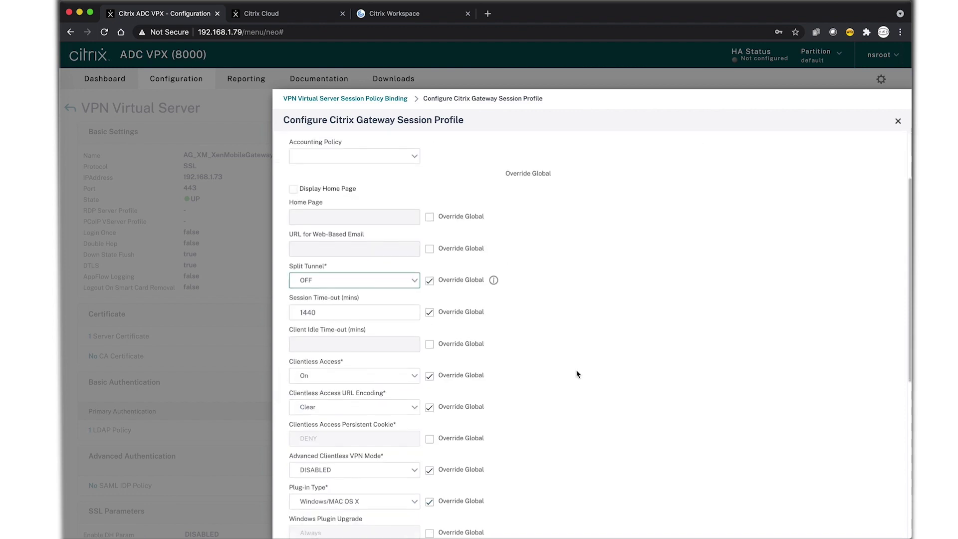
left_click_drag(319, 313, 283, 317)
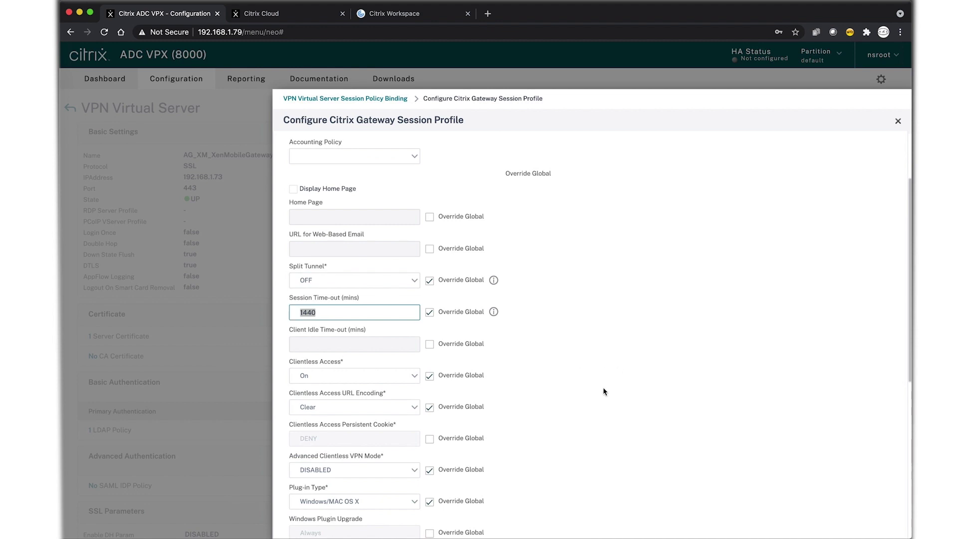
scroll(603, 410, "down", 10)
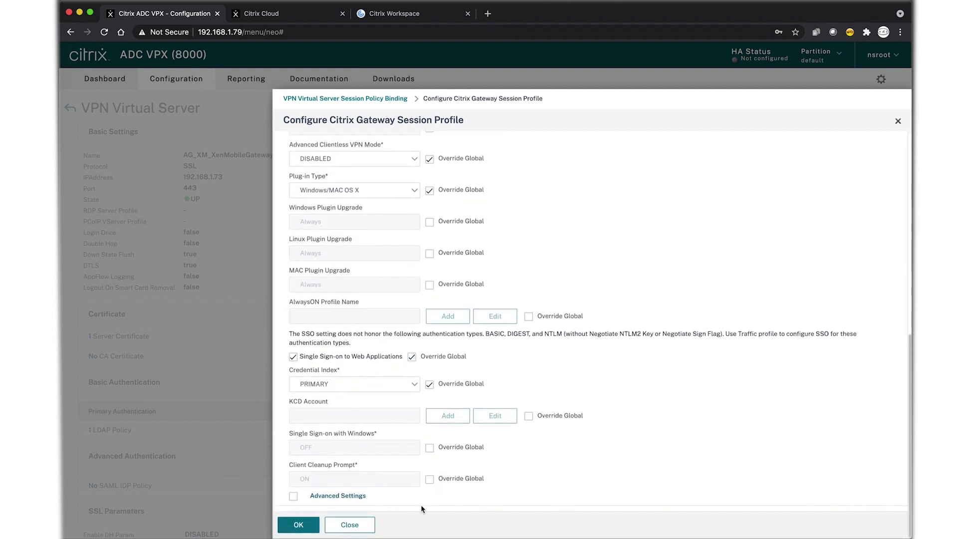
In advanced client experience settings, keep Split DNS at BOTH after trying REMOTE
left_click(348, 500)
scroll(602, 493, "down", 3)
scroll(601, 489, "down", 3)
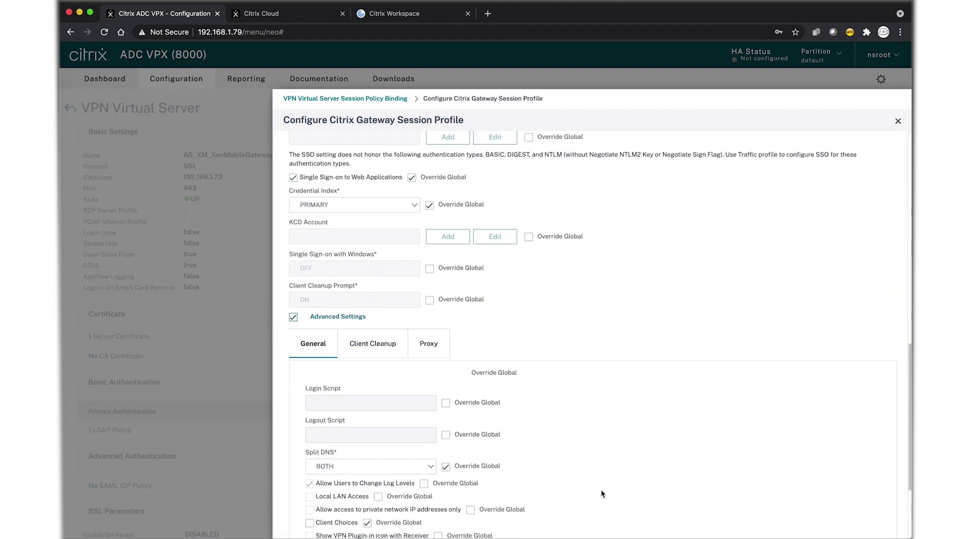
left_click(399, 348)
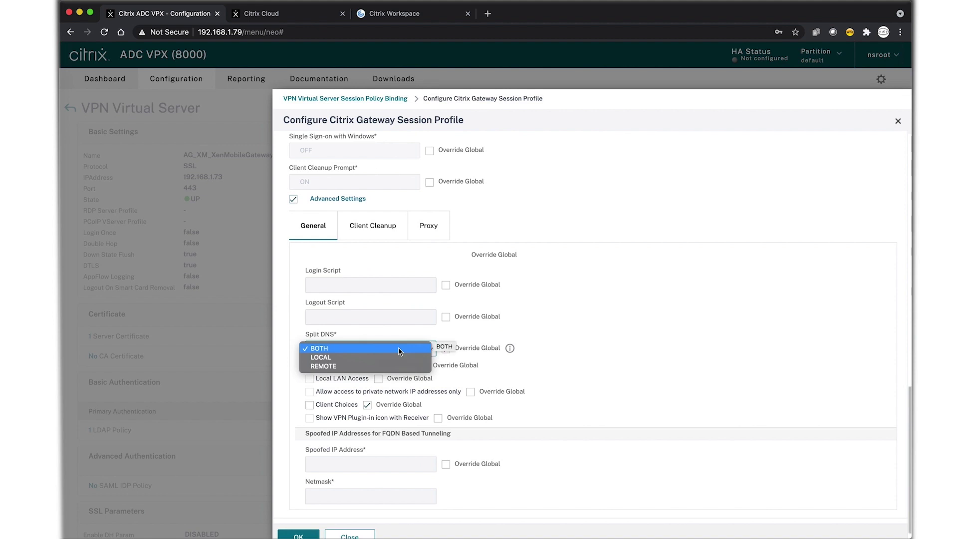
left_click(378, 367)
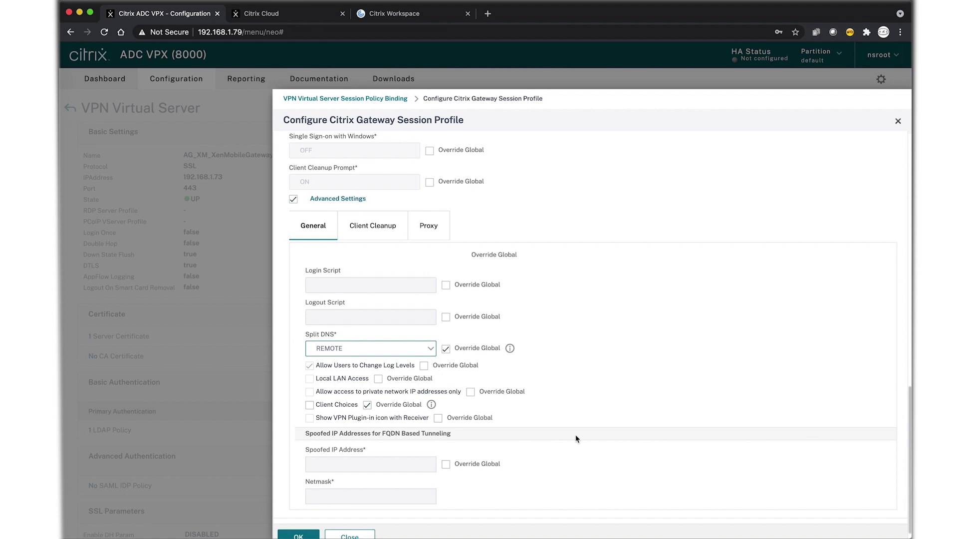
scroll(578, 462, "down", 1)
left_click(402, 336)
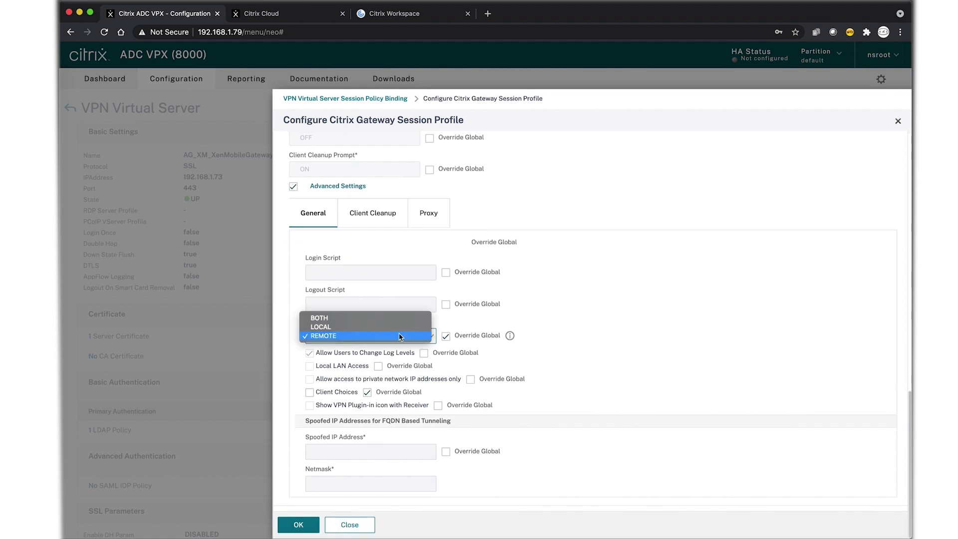
left_click(395, 318)
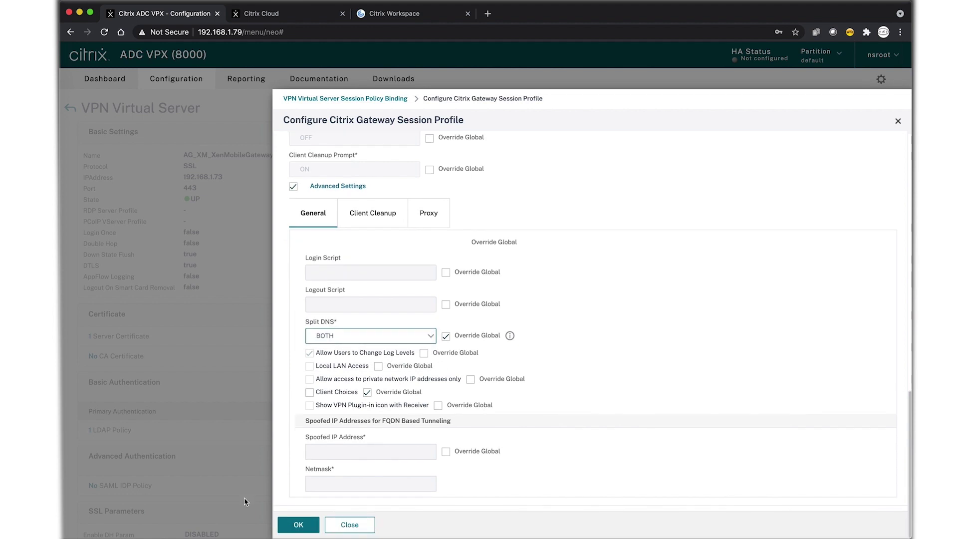
left_click(299, 525)
View the Security settings: Default Authorization Action ALLOW, Secure Browse ENABLED
scroll(554, 313, "up", 10)
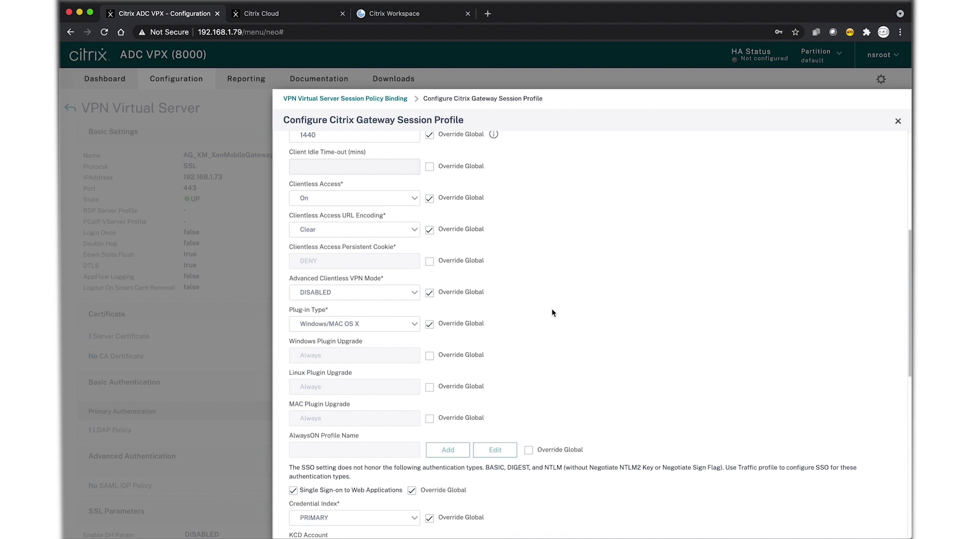
scroll(553, 313, "up", 10)
left_click(478, 213)
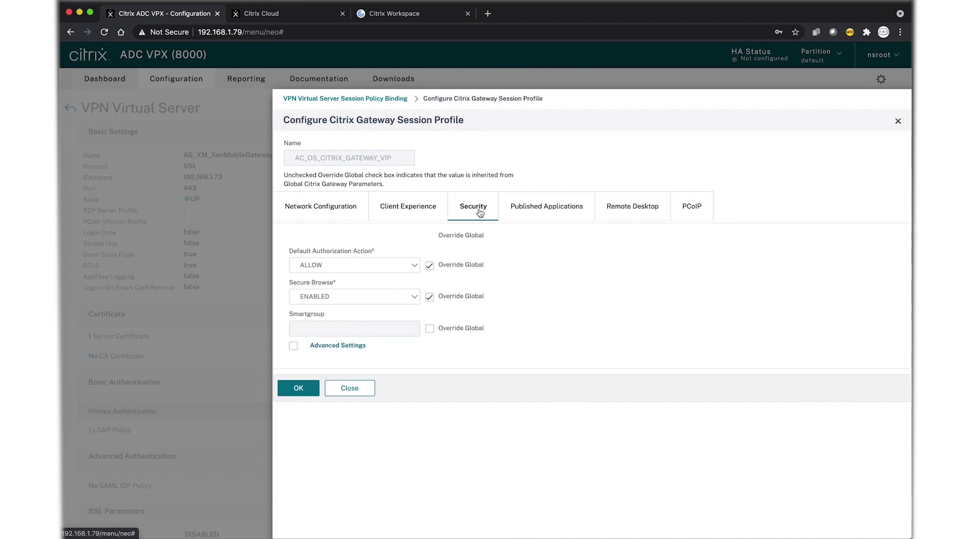
Check the Account Services Address under published applications and save the session profile
left_click(534, 213)
left_click(298, 455)
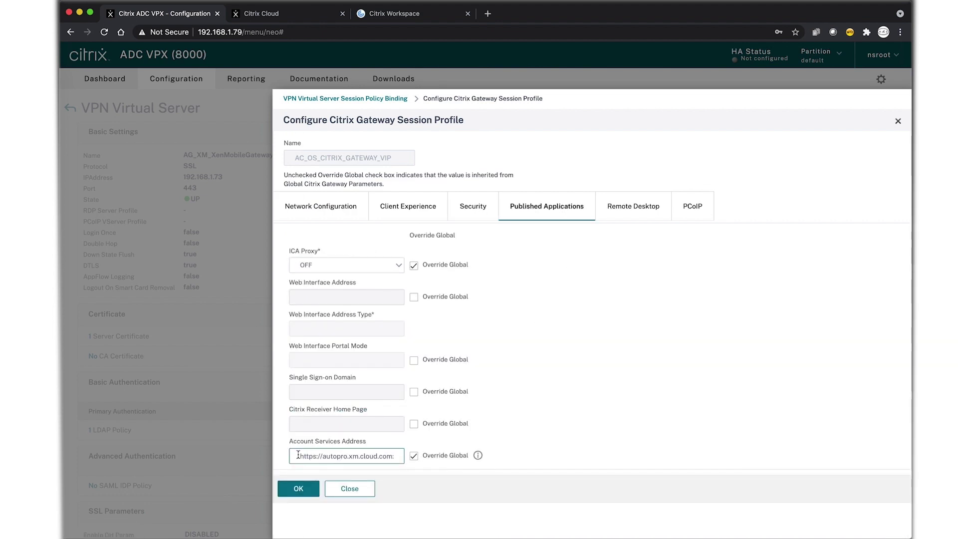
left_click_drag(298, 455, 428, 456)
left_click(282, 492)
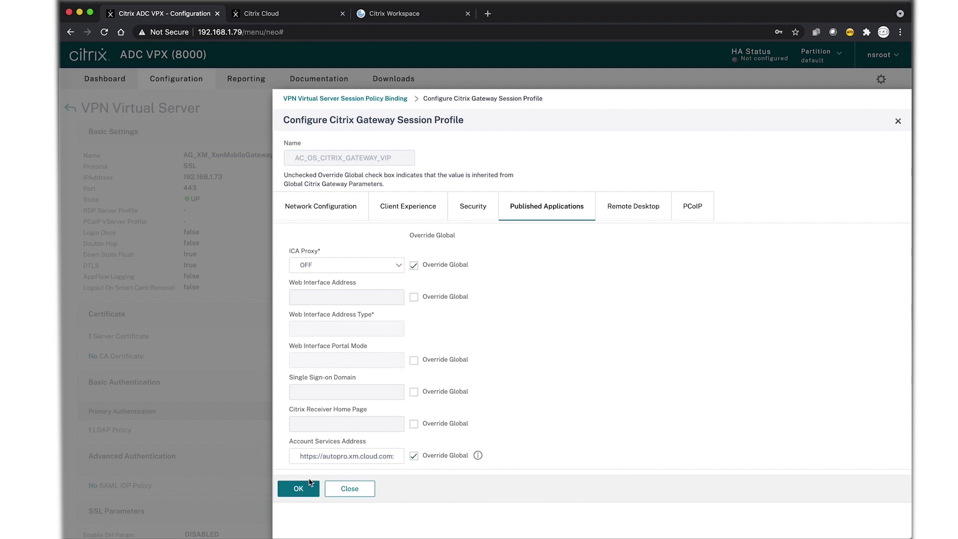
left_click(297, 489)
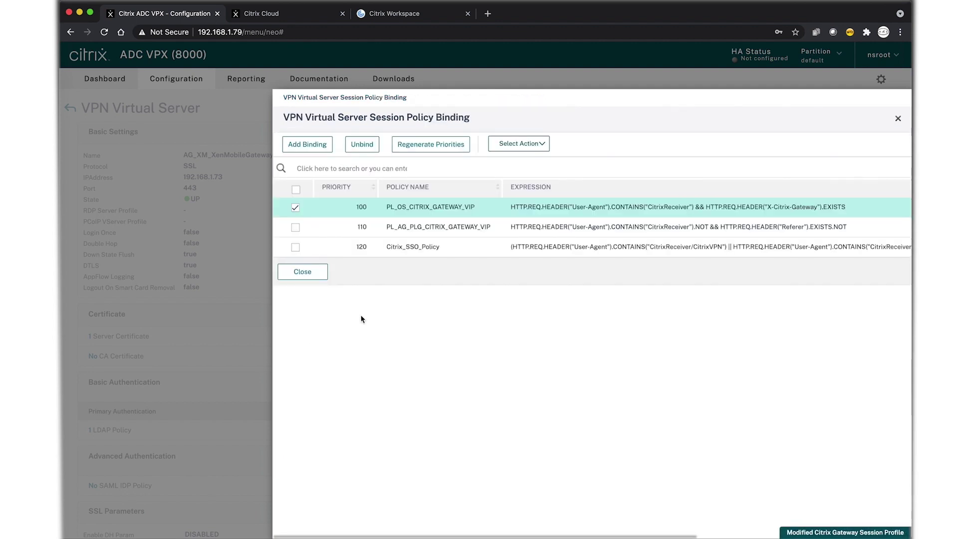
Close the session policy binding list and finish editing the gateway virtual server
left_click(303, 272)
scroll(402, 391, "down", 10)
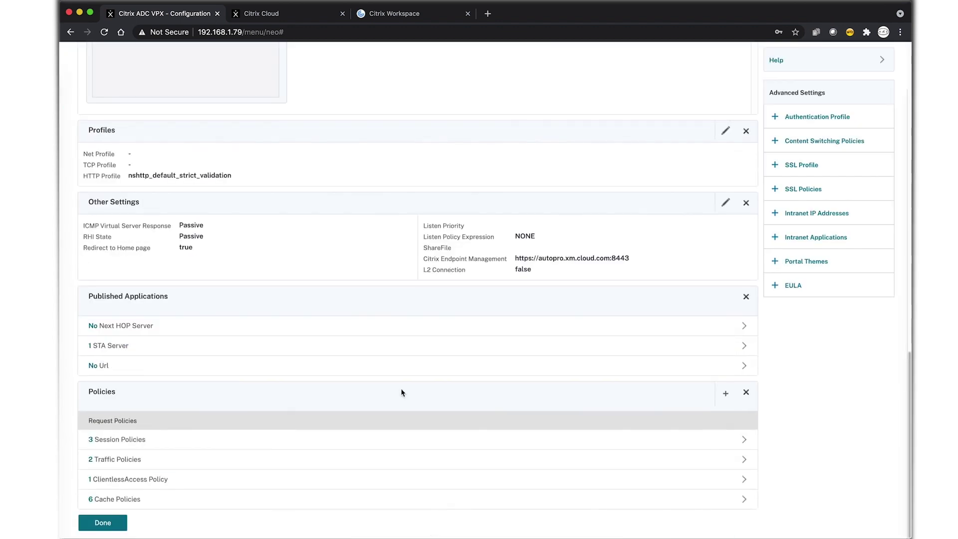
left_click(104, 524)
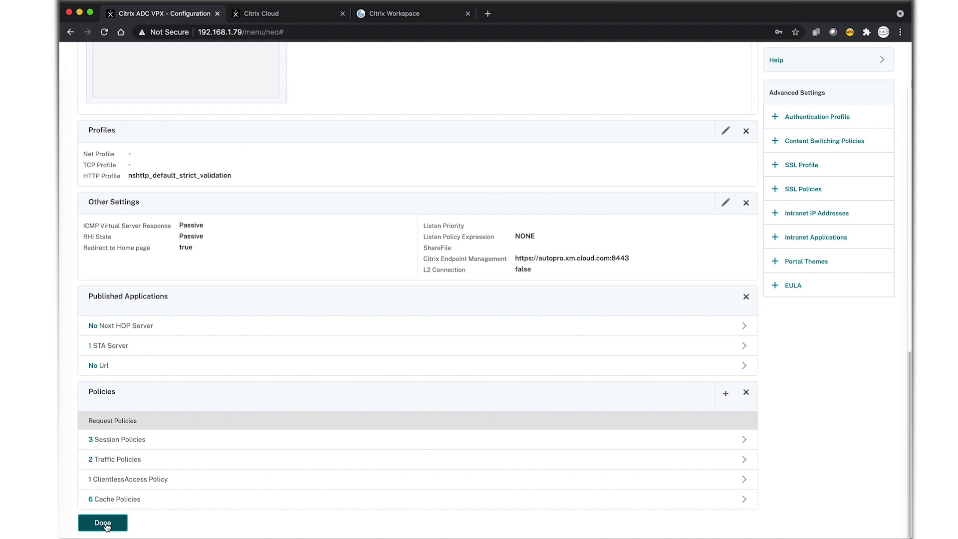